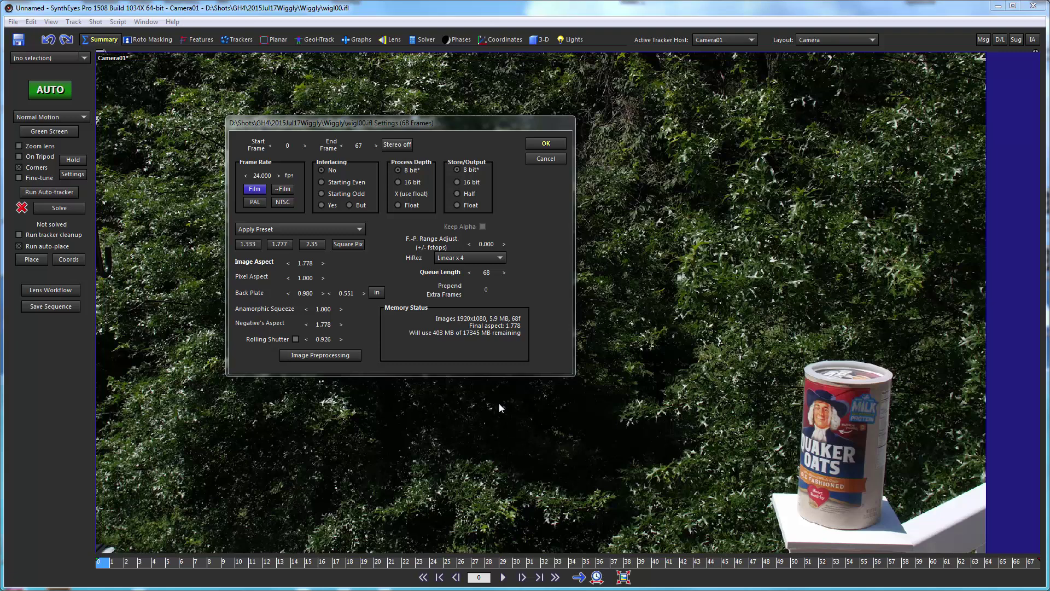
Step: Accept the shot settings, preview the clip once and rewind to frame 0
click(545, 144)
click(113, 564)
key(space)
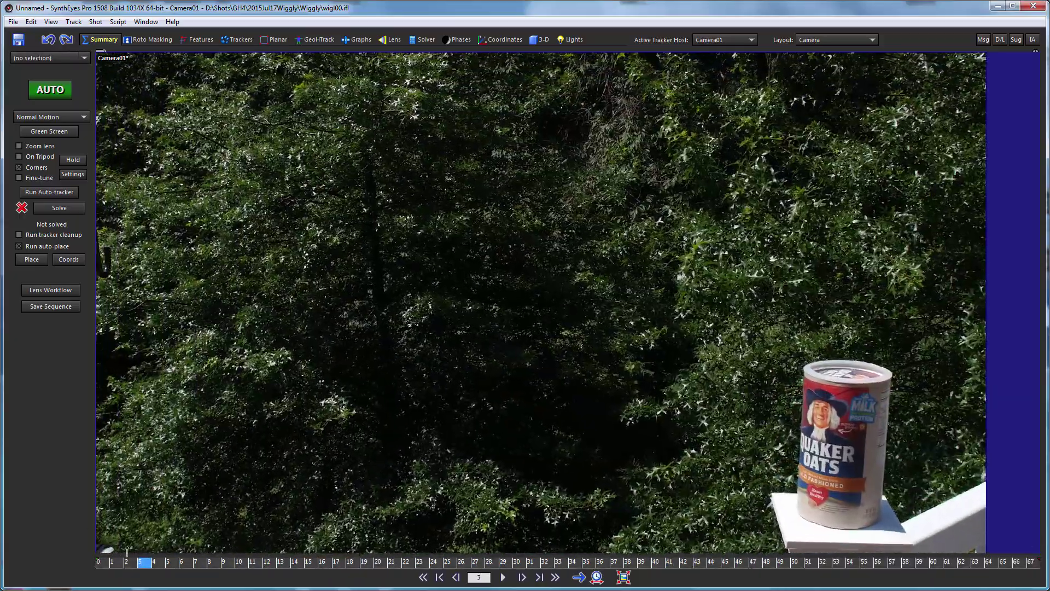
click(99, 561)
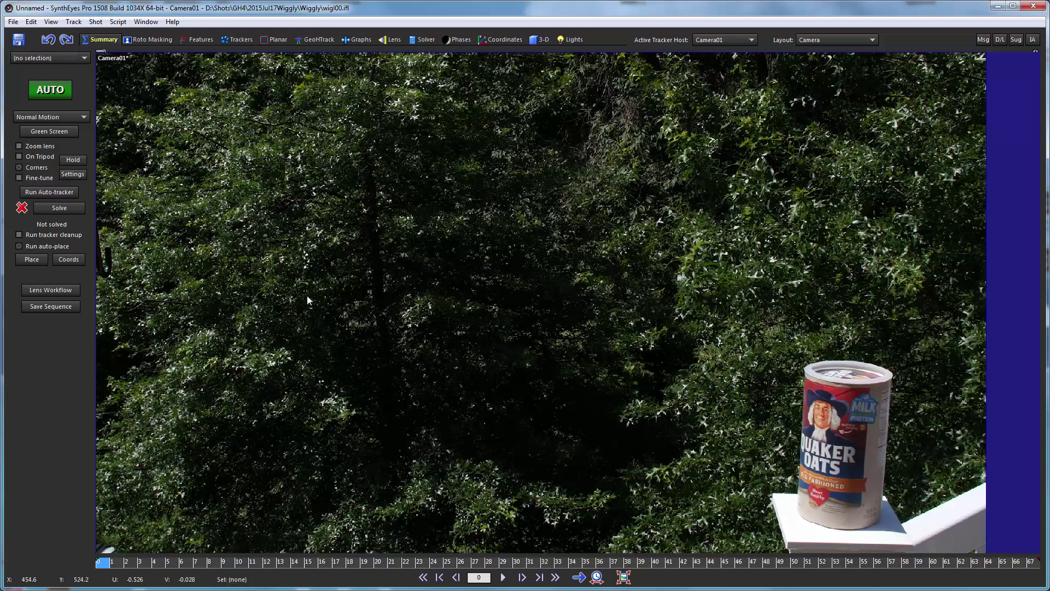
Step: In the Lens room set Field of View to 40°, then return to the Summary room
click(385, 40)
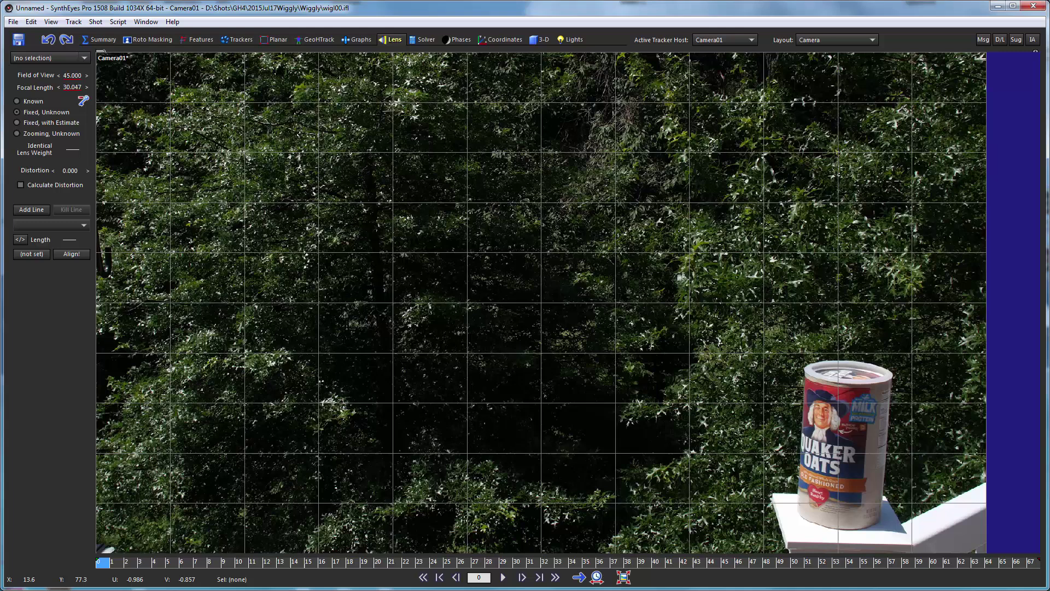
click(72, 74)
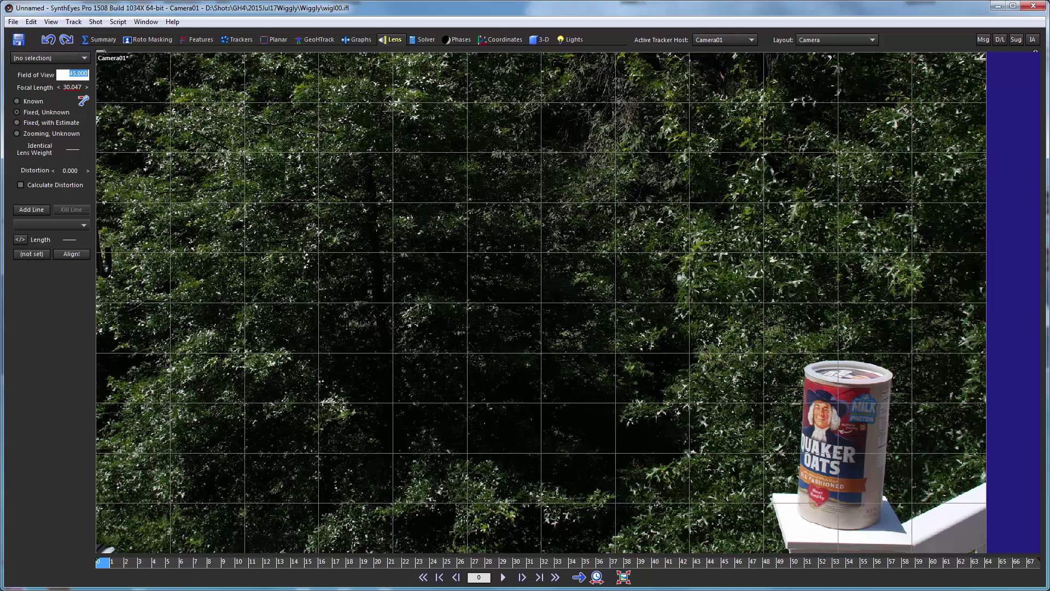
text(40)
key(Return)
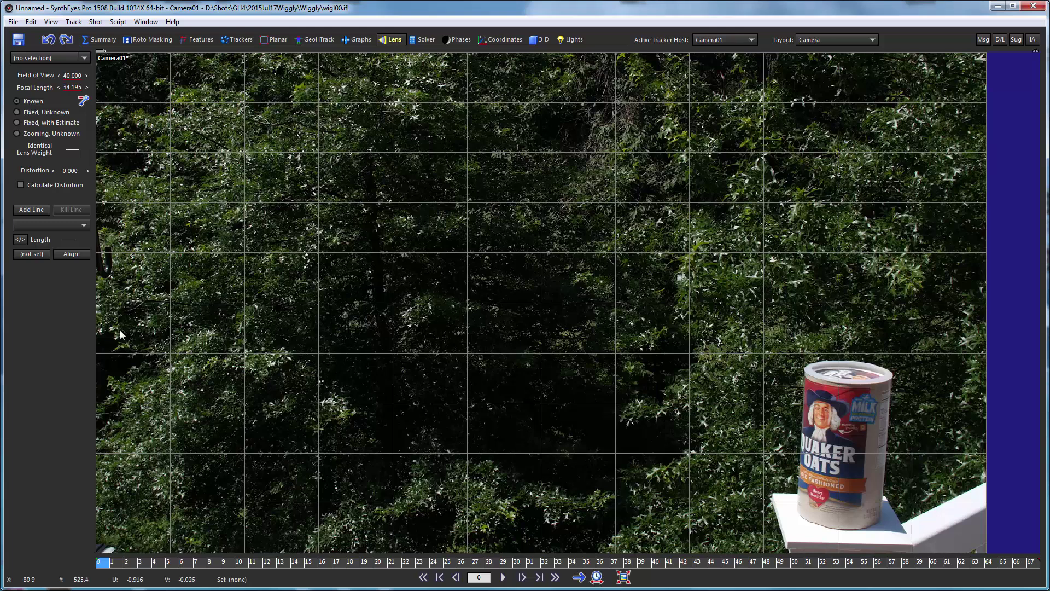
click(99, 39)
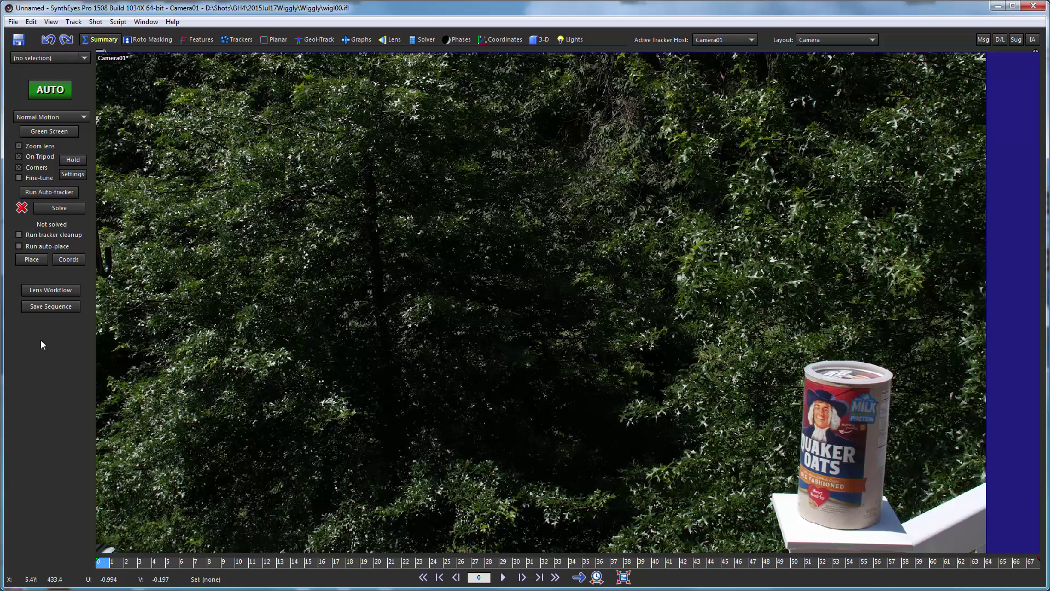
Step: Run AUTO to track and solve the tripod shot, reaching about 21.9 pixels error
click(49, 93)
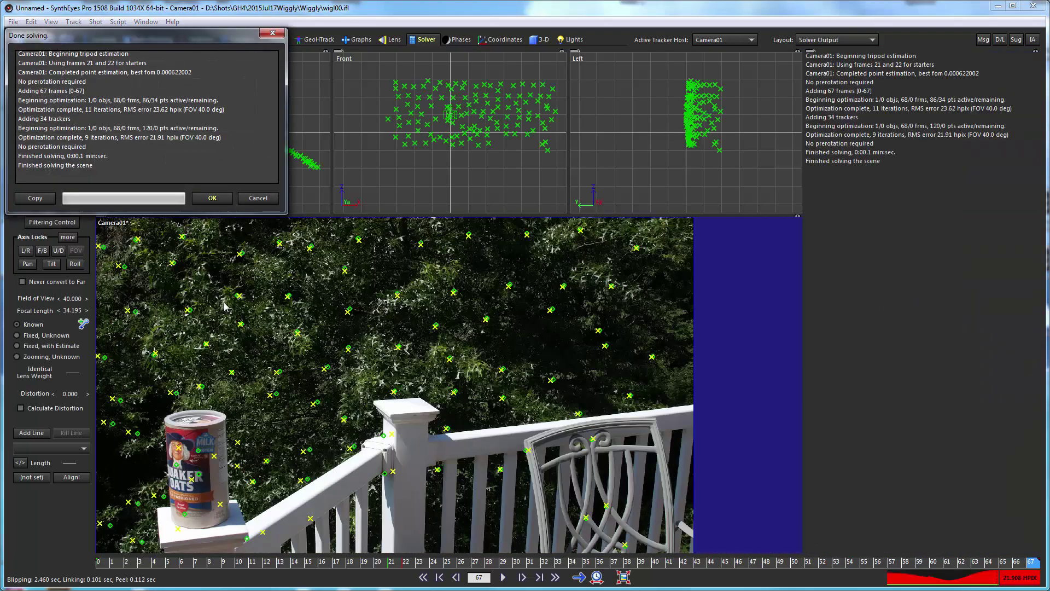
click(205, 198)
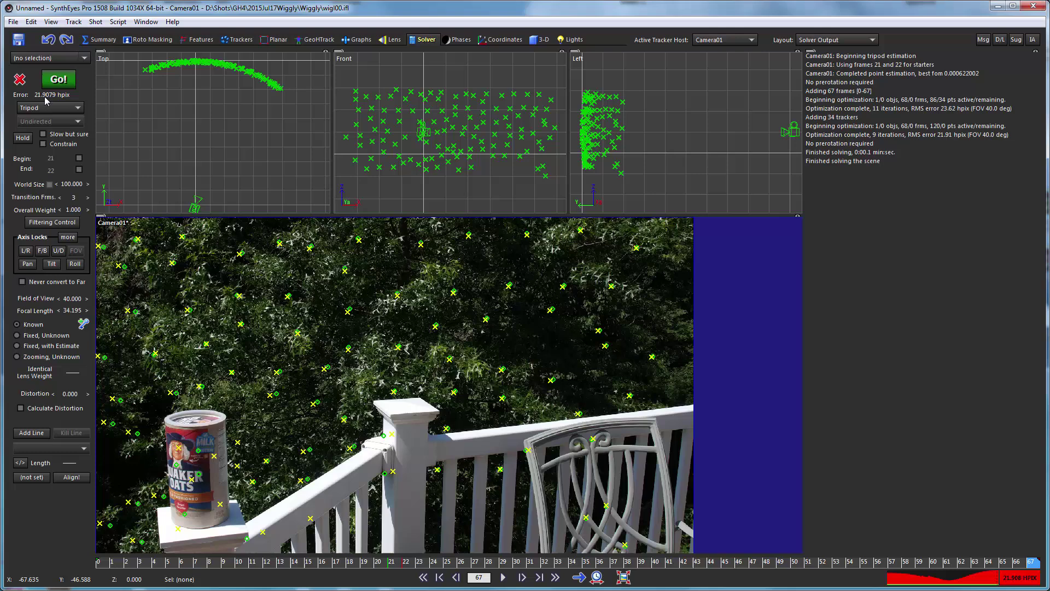
click(73, 22)
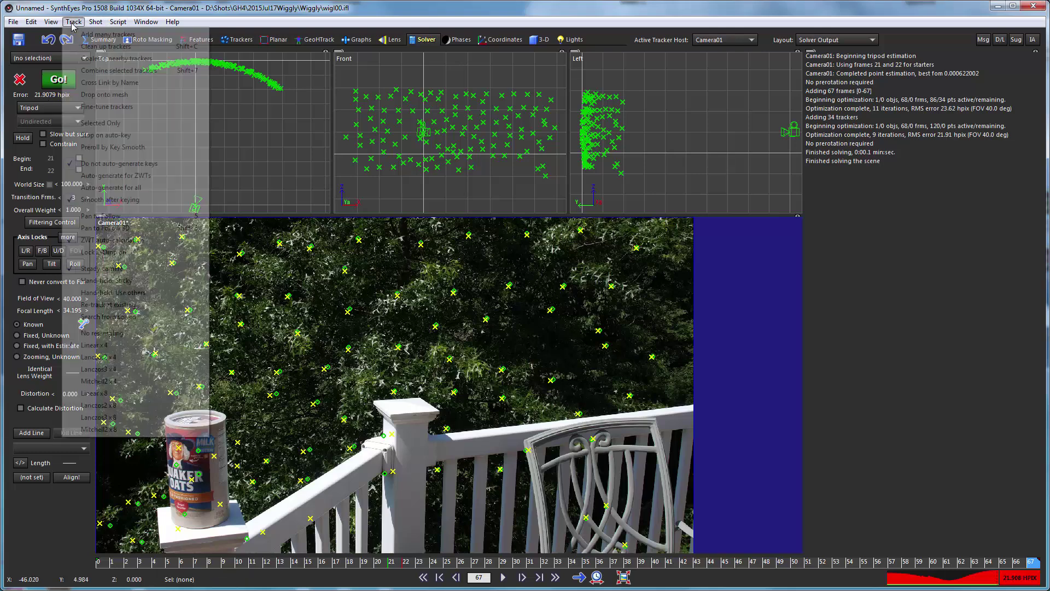
click(90, 46)
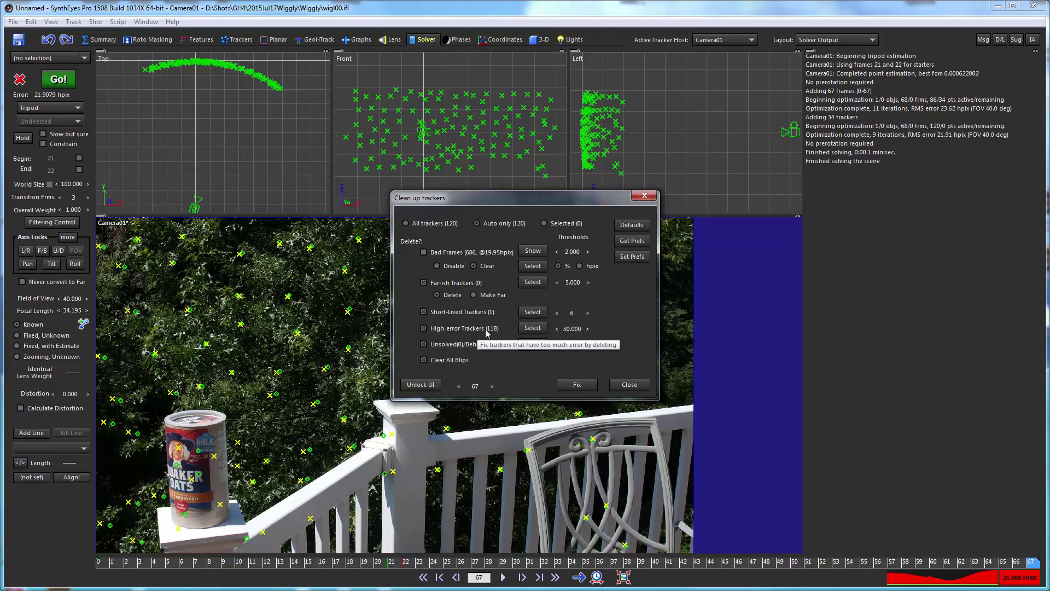
click(623, 387)
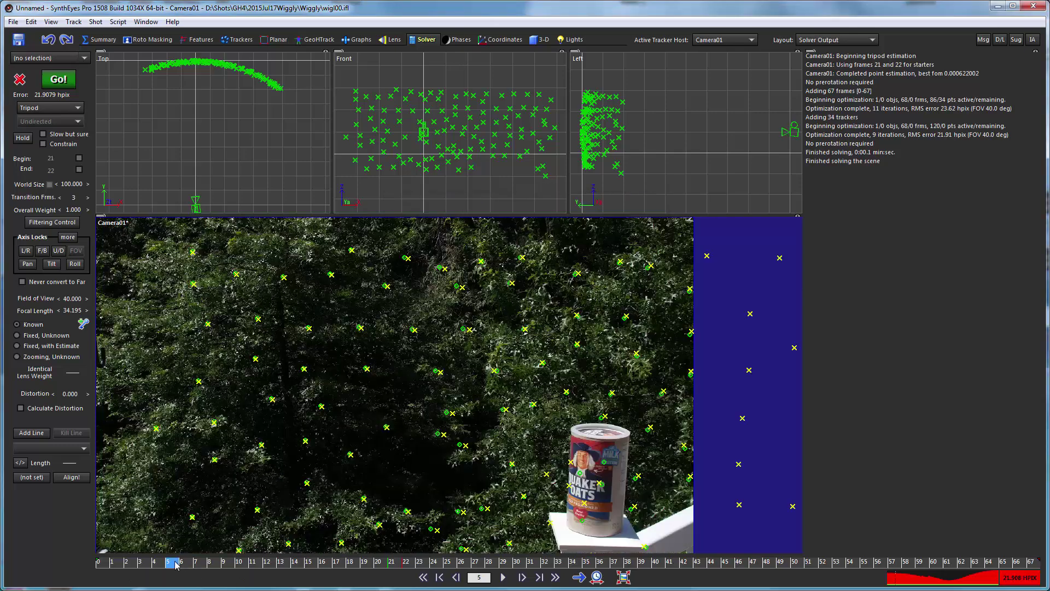
mouse_move(175, 563)
mouse_down()
mouse_move(899, 561)
mouse_move(102, 555)
mouse_up()
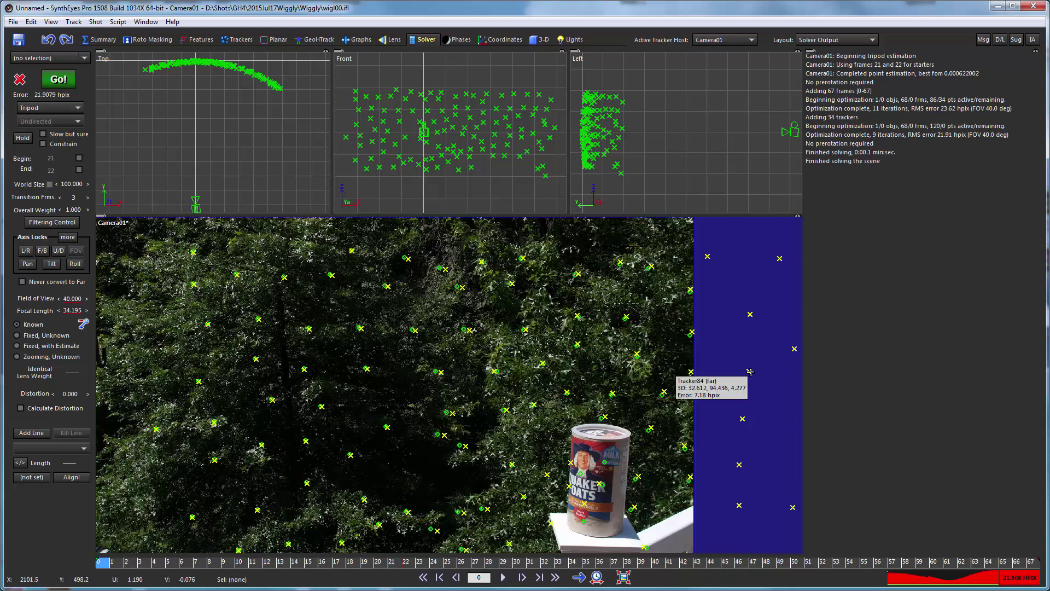
Step: In the GeoHTrack room lock the view to the camera and choose Cylinder as the creation object
click(315, 39)
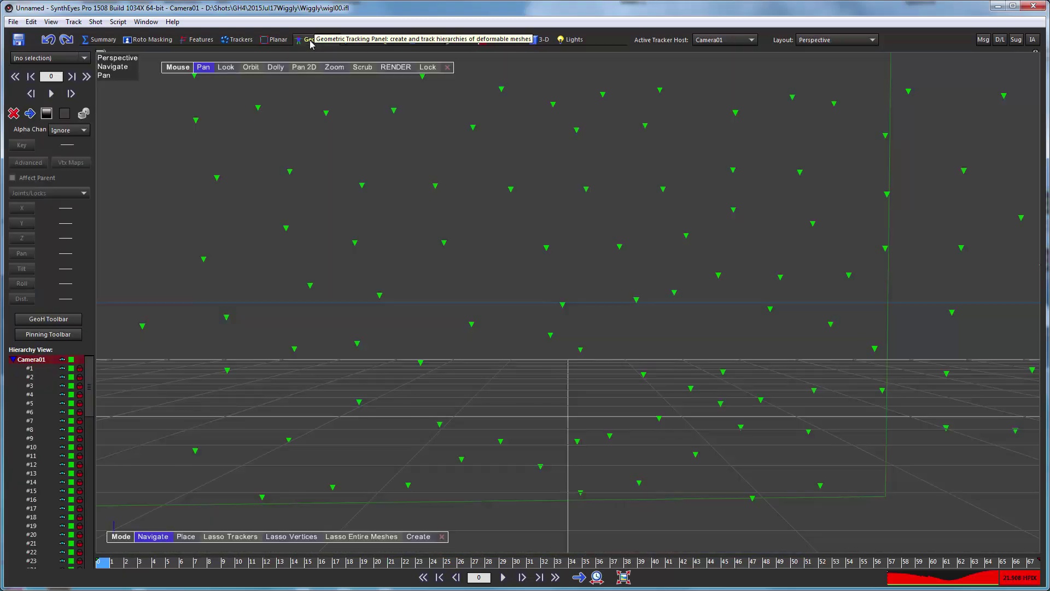
click(424, 68)
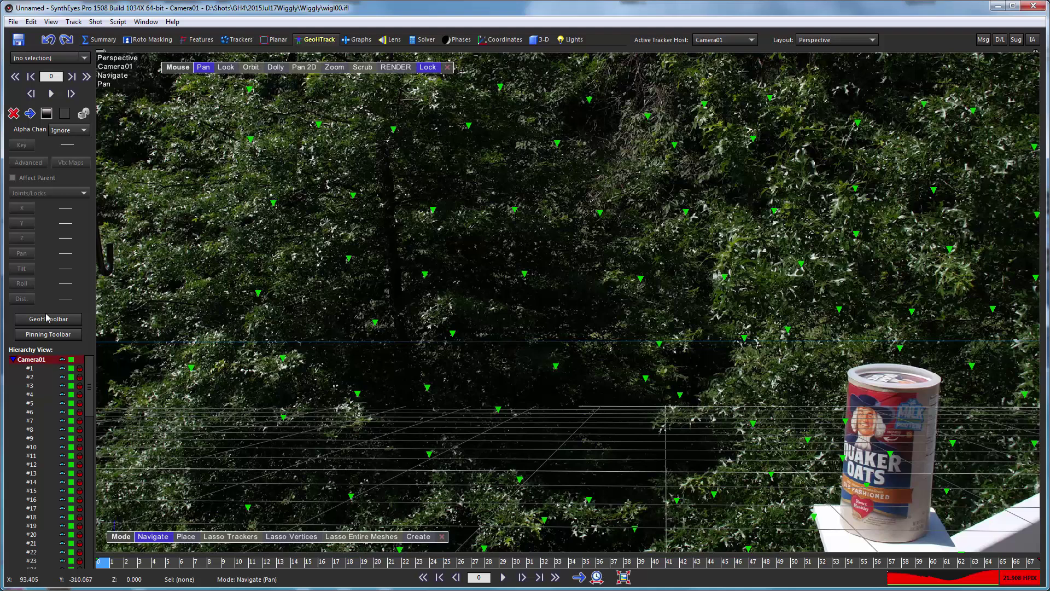
click(48, 334)
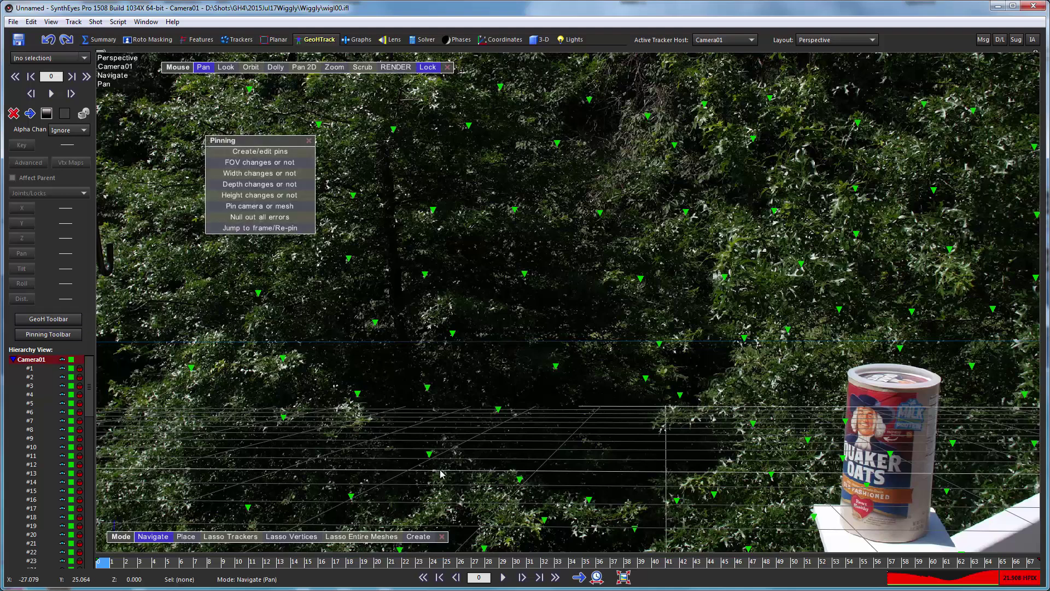
right_click(539, 220)
mouse_move(581, 364)
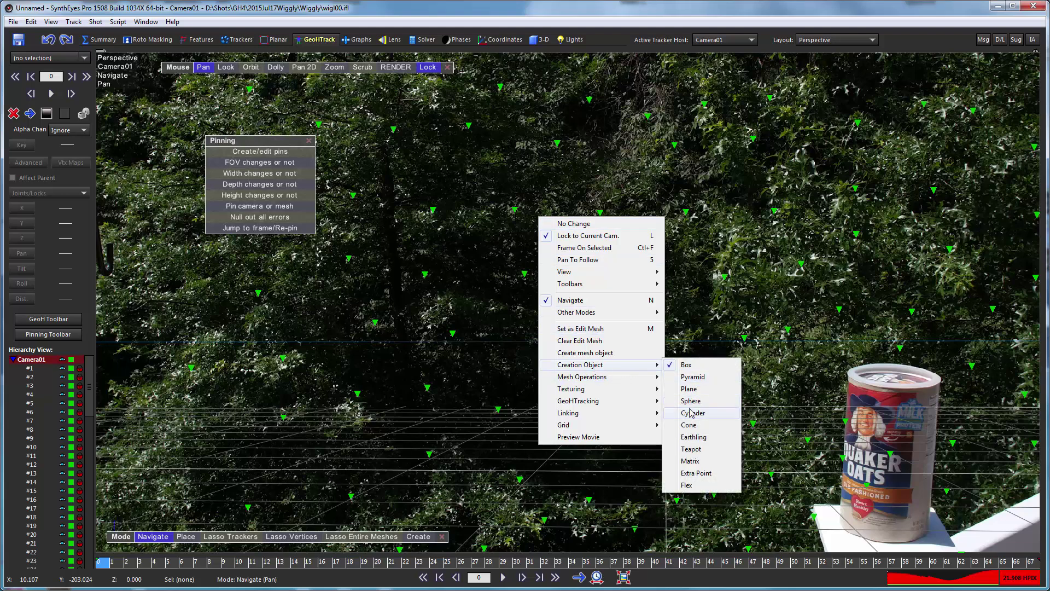
click(693, 413)
click(656, 532)
Step: Drag out Cylinder01 in the scene, stretching it tall and giving it round depth
drag(654, 525, 680, 525)
drag(680, 426, 680, 365)
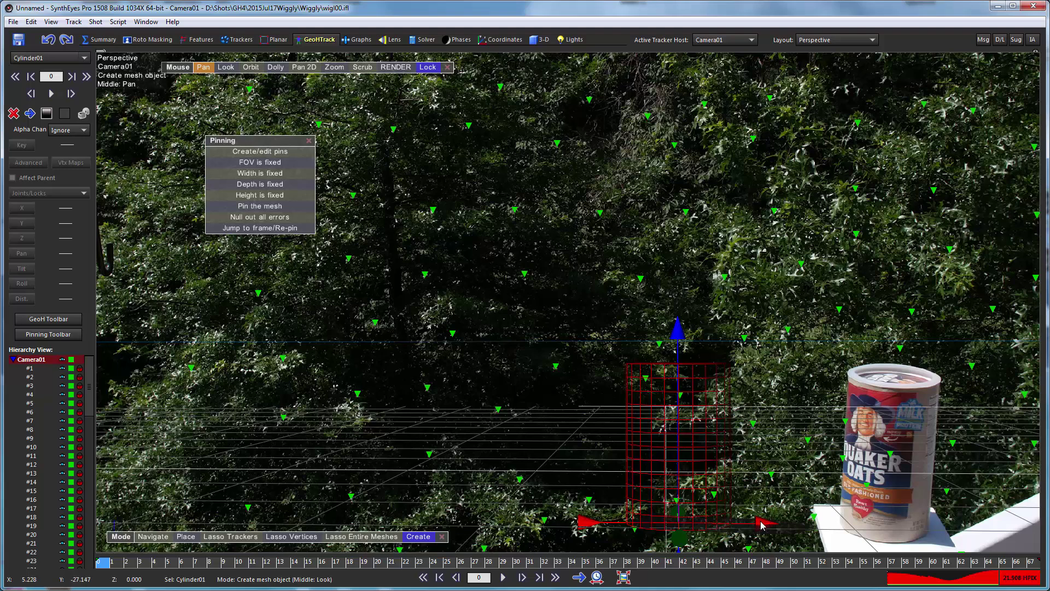
drag(762, 526, 792, 523)
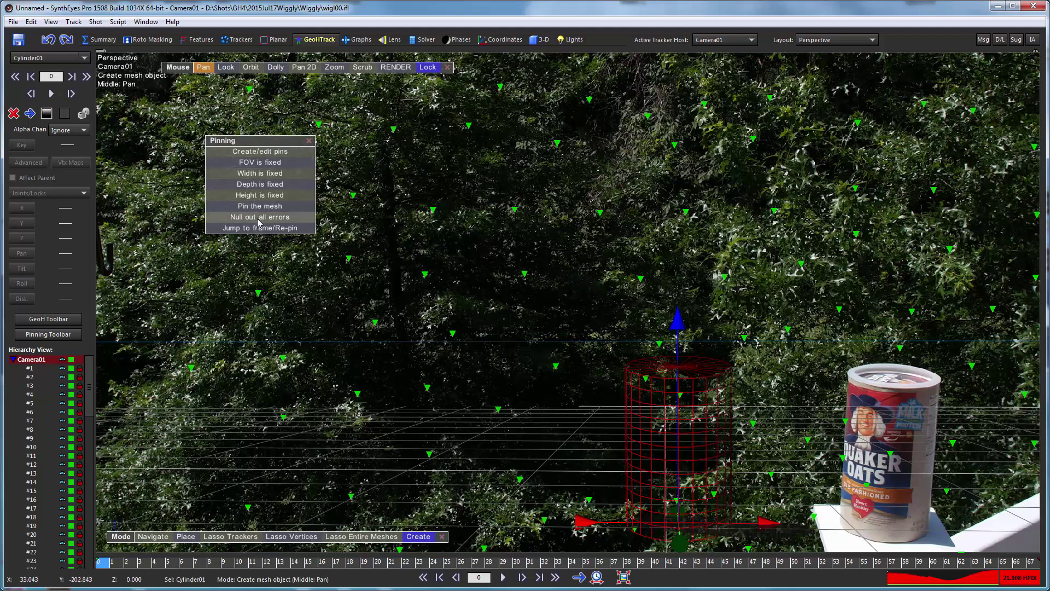
Step: Begin creating pins on the cylinder with Height changes while width, depth and FOV stay fixed
click(250, 153)
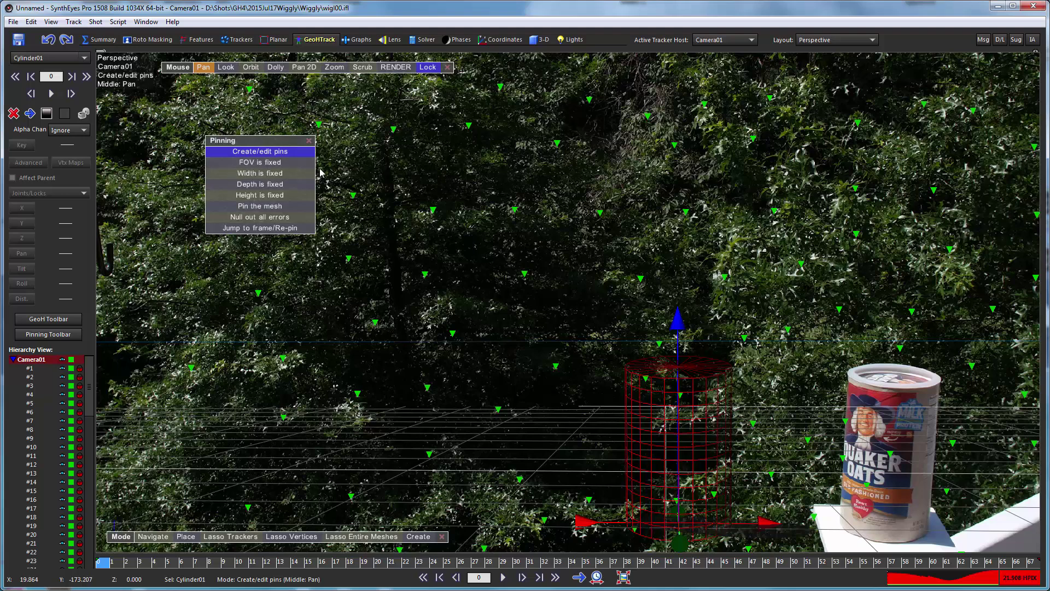
click(270, 199)
click(271, 185)
Step: Change the wireframe display, move the cylinder onto the Quaker Oats can and pin its top rim
right_click(534, 137)
mouse_move(602, 187)
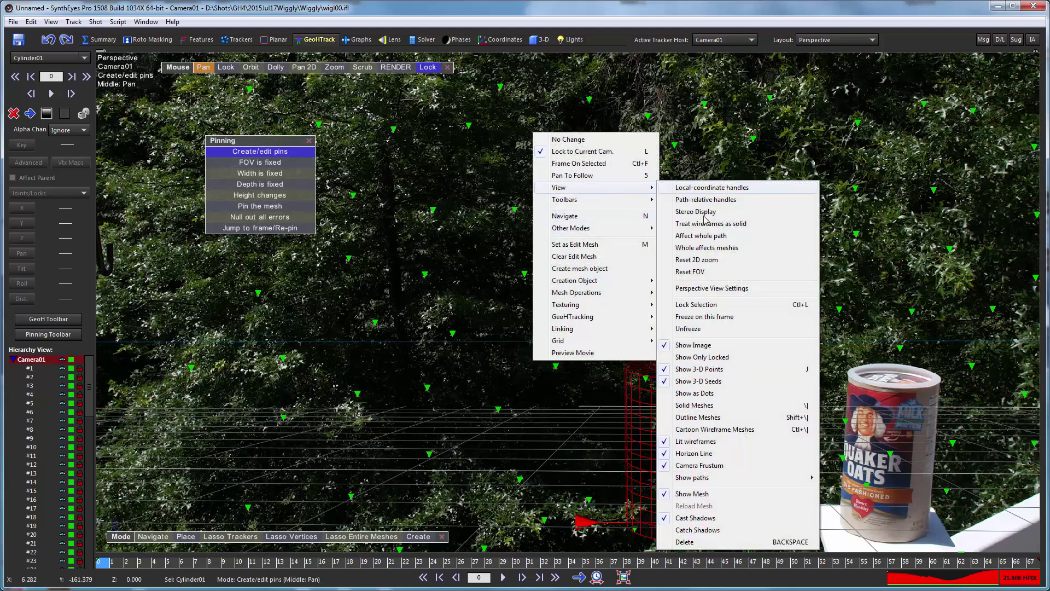
click(689, 444)
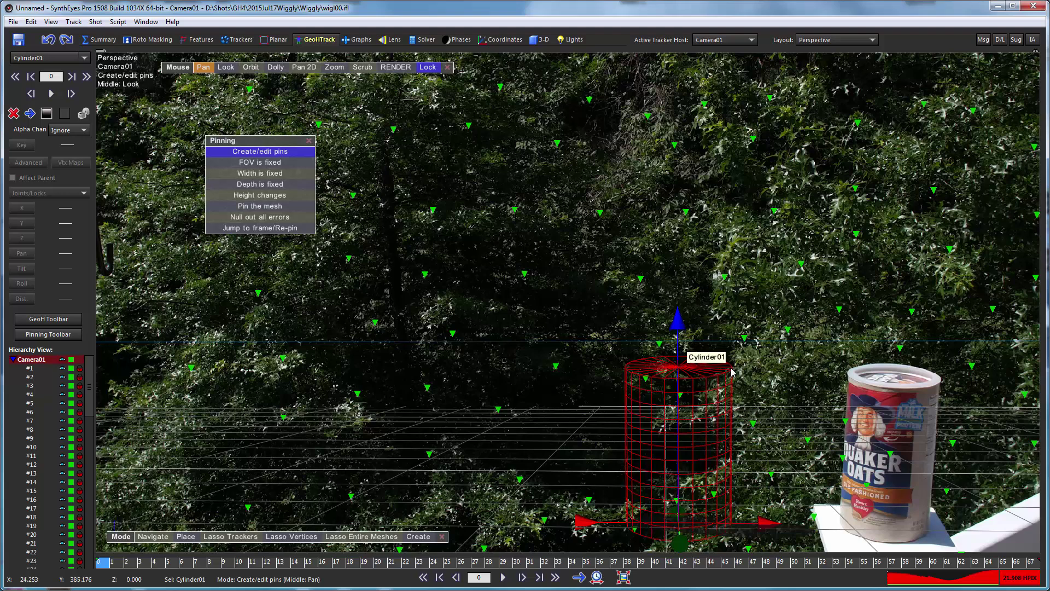
drag(732, 374, 942, 377)
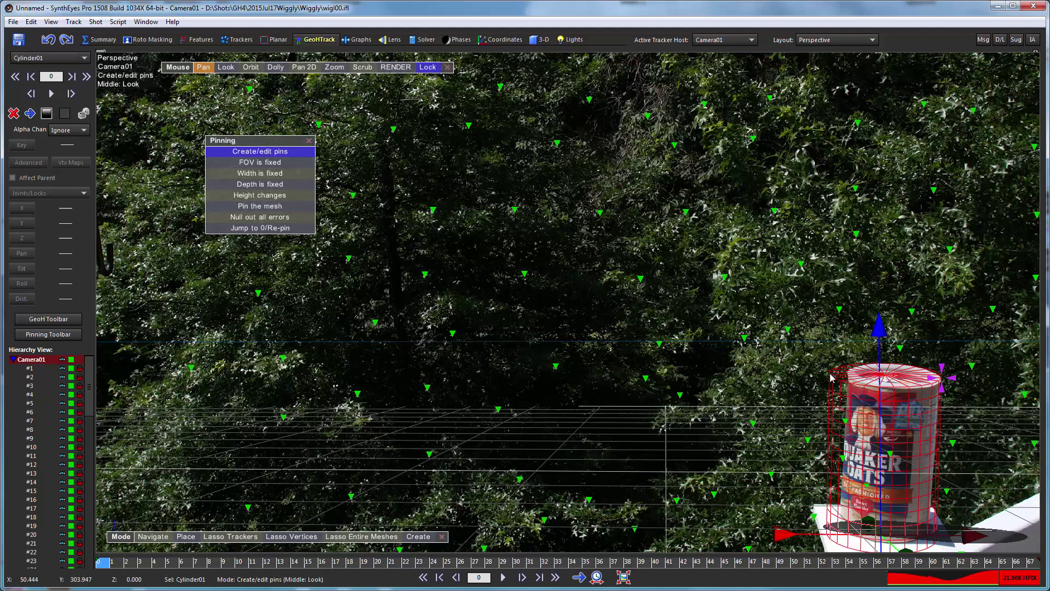
drag(831, 378, 848, 374)
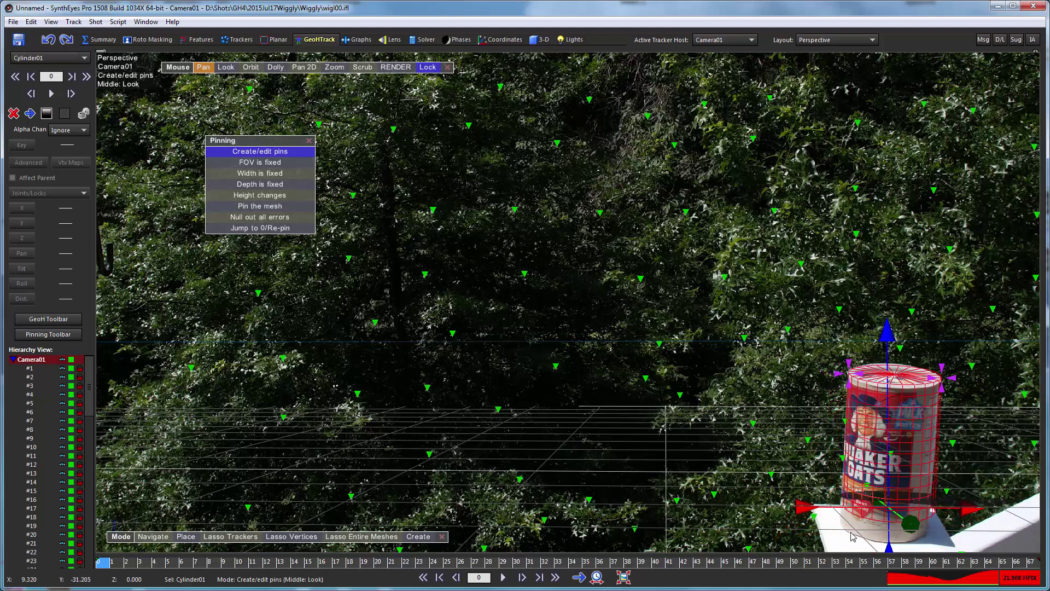
scroll(925, 375, up, 5)
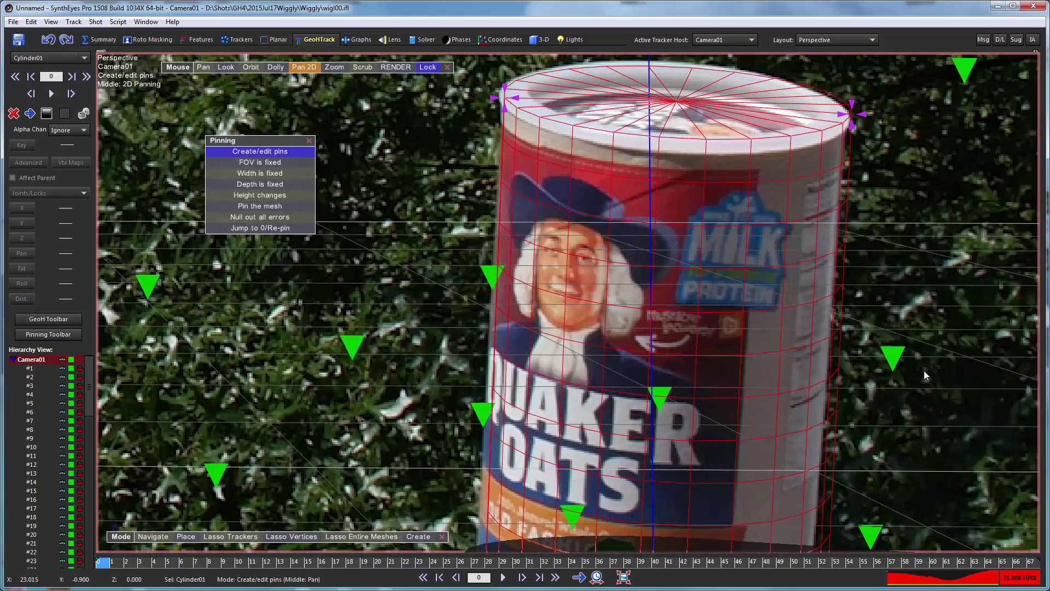
scroll(927, 386, down, 2)
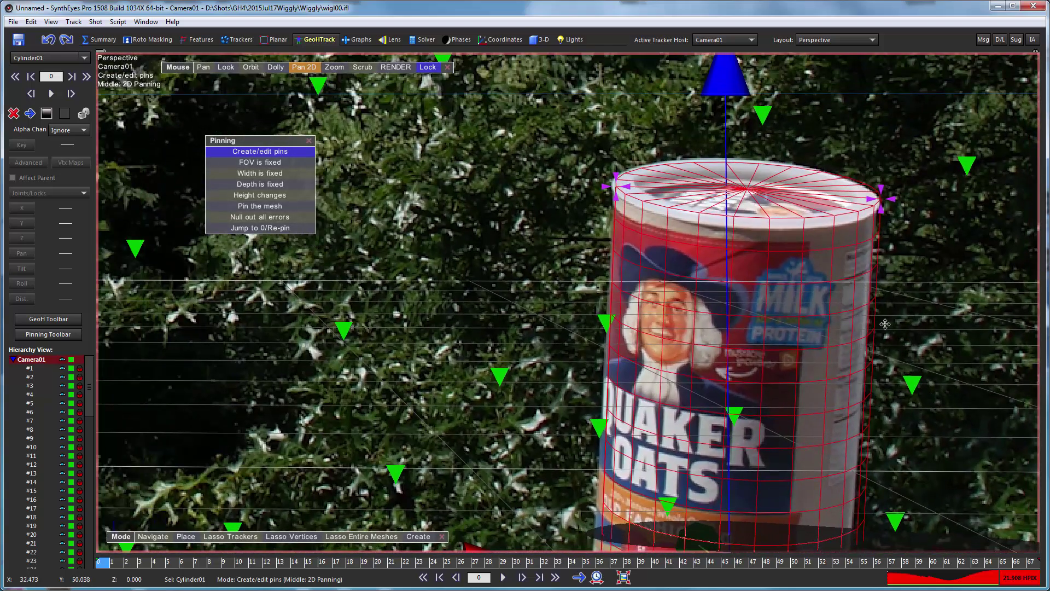
Step: Pin the cylinder's bottom edge down onto the base of the oatmeal can
middle_drag(929, 392, 758, 236)
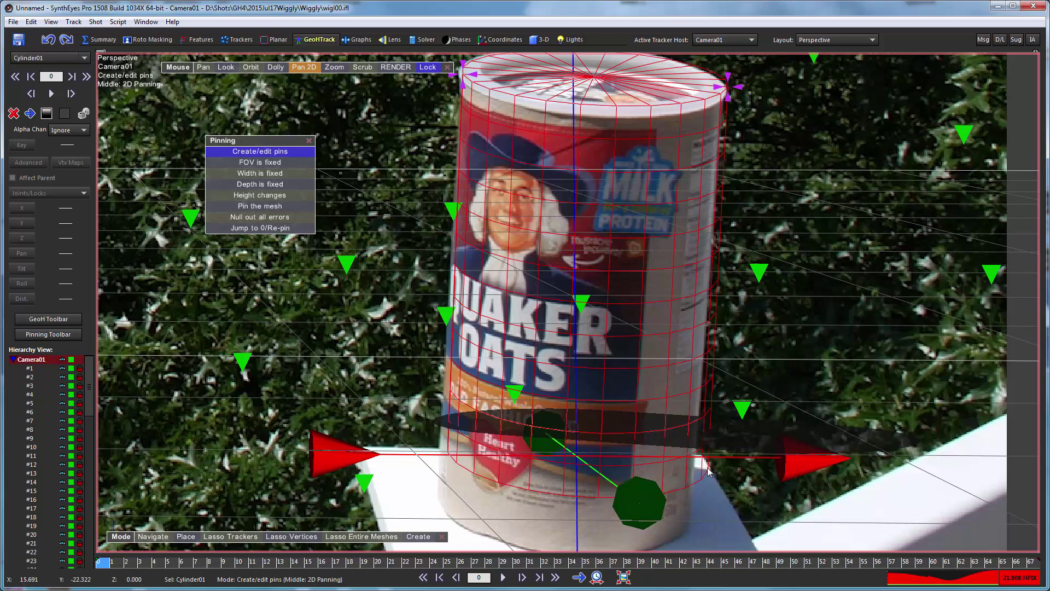
drag(711, 471, 686, 513)
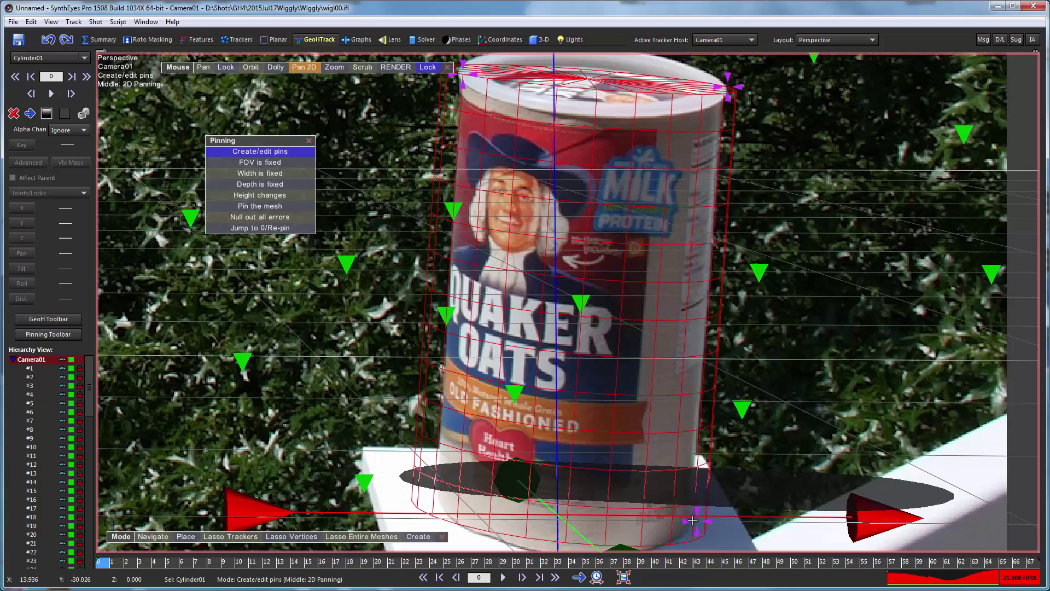
drag(686, 513, 683, 511)
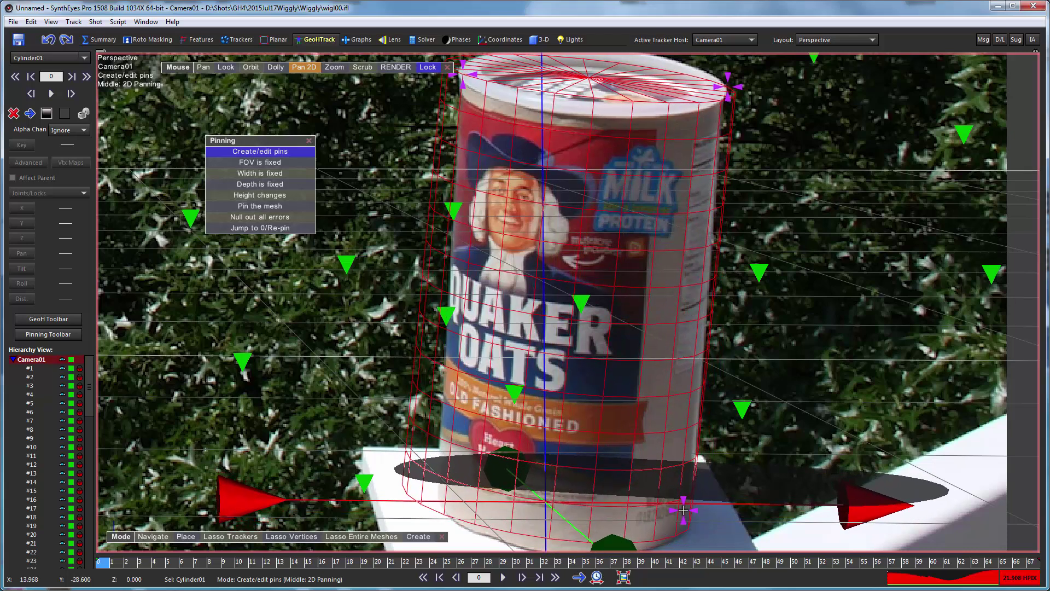
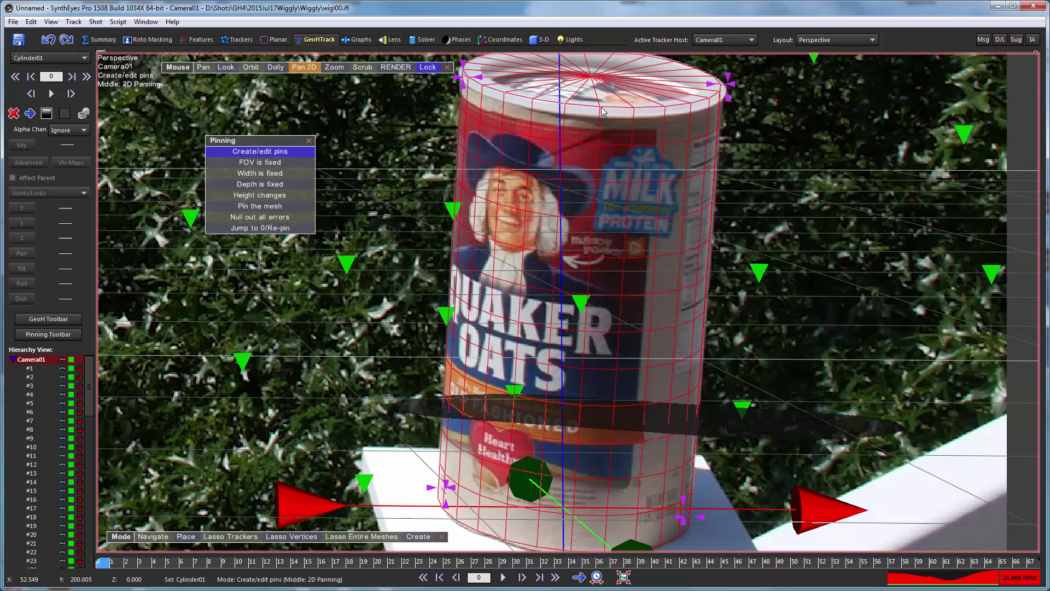
Step: Add pins at the top rim and the bottom of the canister
drag(599, 114, 598, 119)
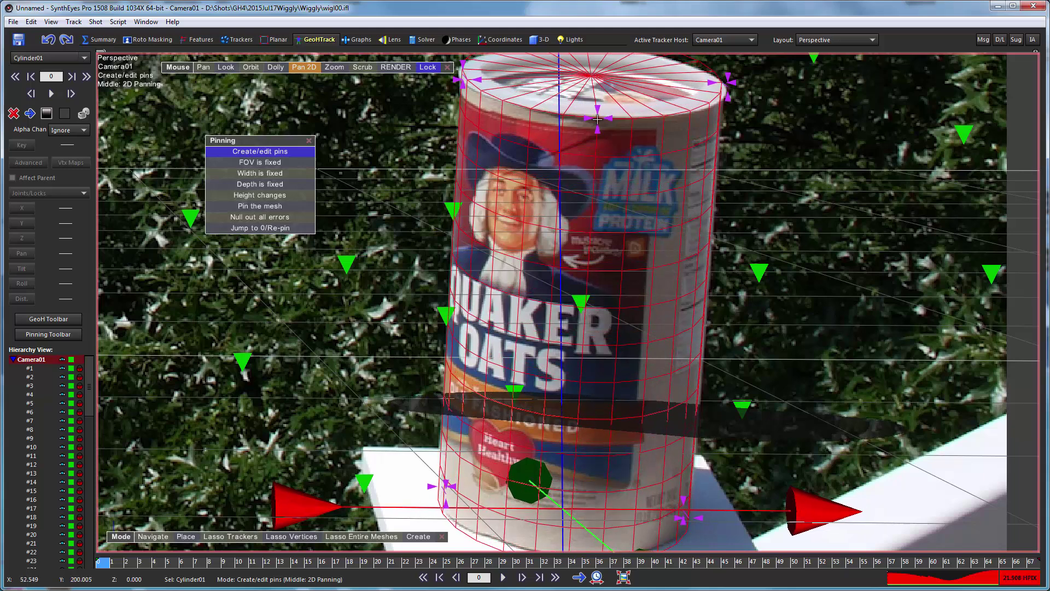
mouse_move(569, 280)
middle_down()
mouse_move(569, 222)
mouse_move(589, 447)
middle_up()
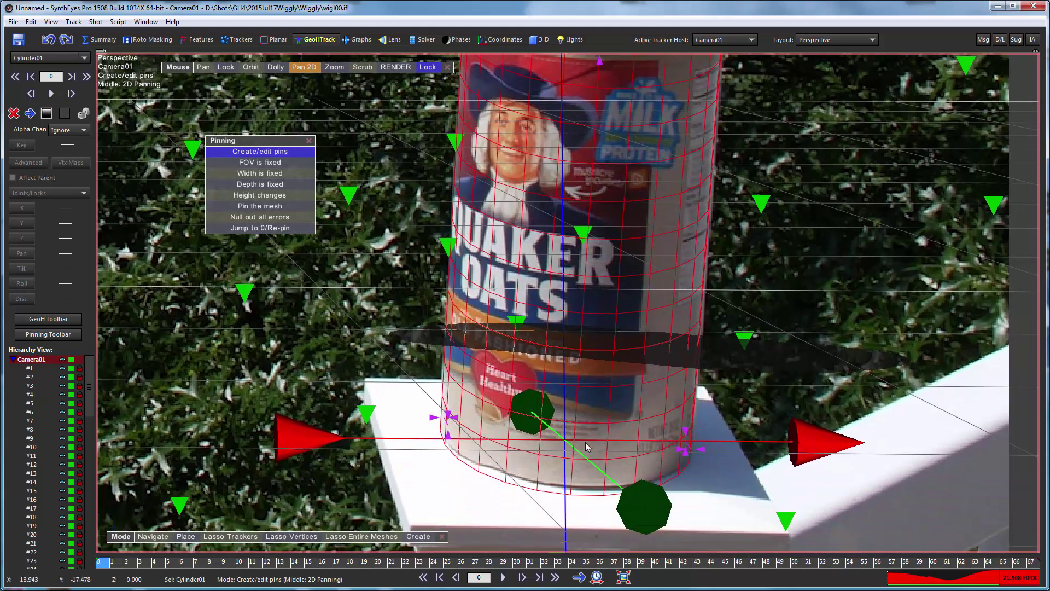
drag(571, 494, 572, 486)
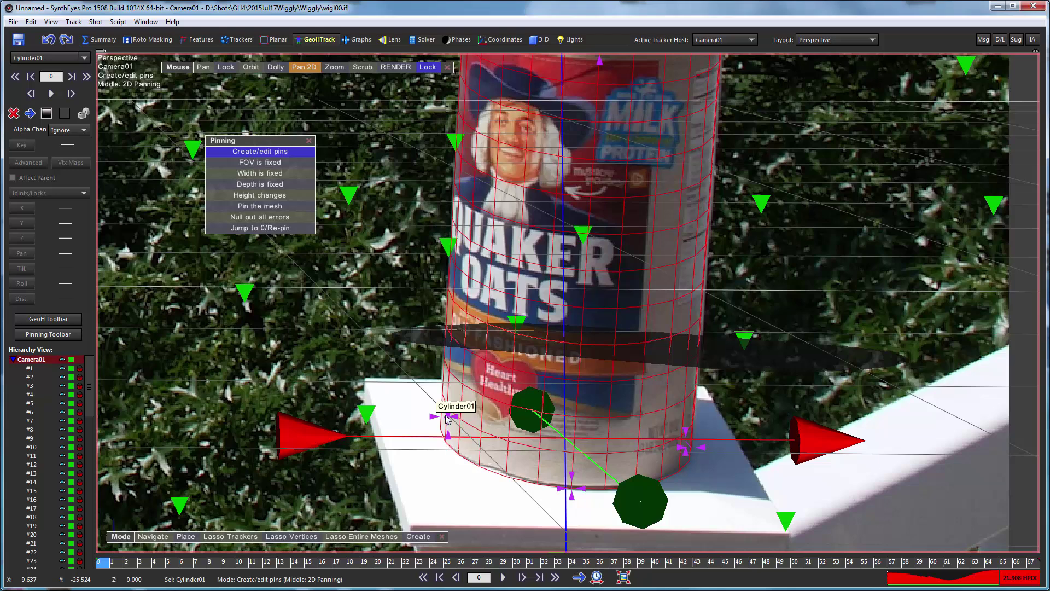
Step: Align the two bottom pins with the can's left edge and base
drag(449, 418, 440, 420)
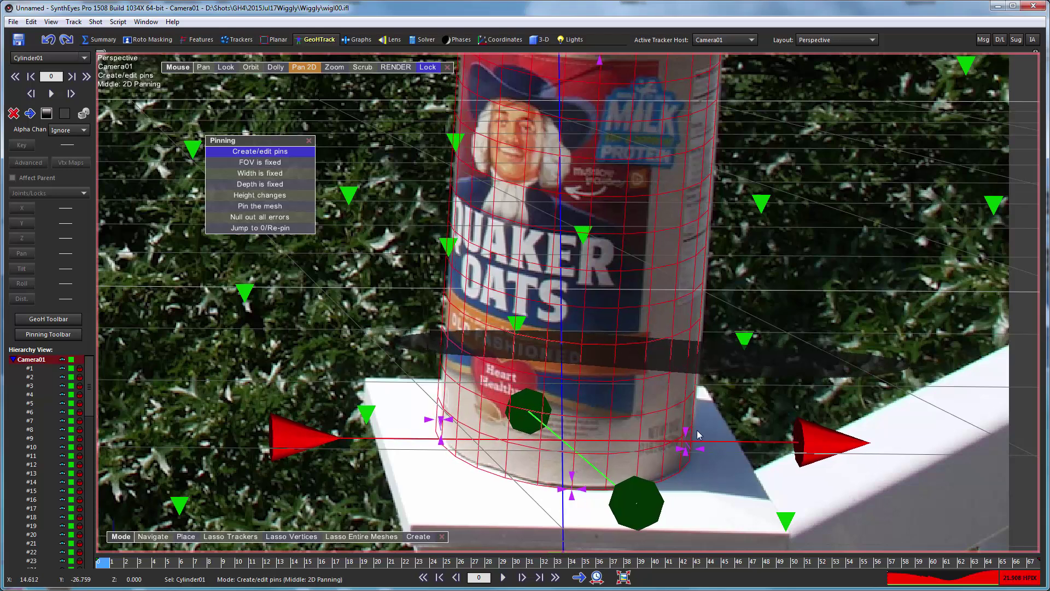
drag(687, 433, 692, 443)
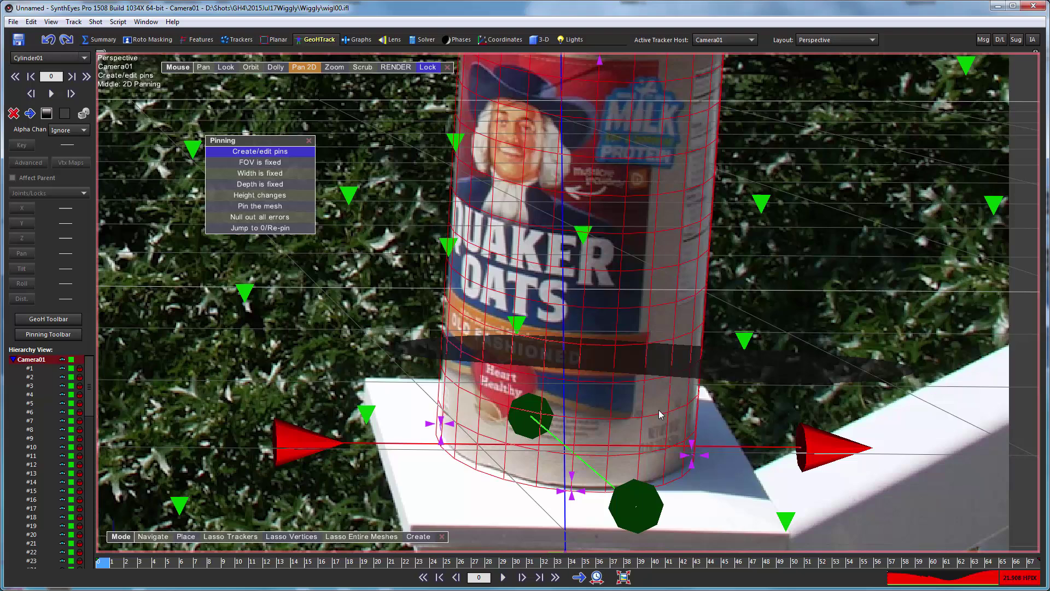
scroll(425, 211, down, 2)
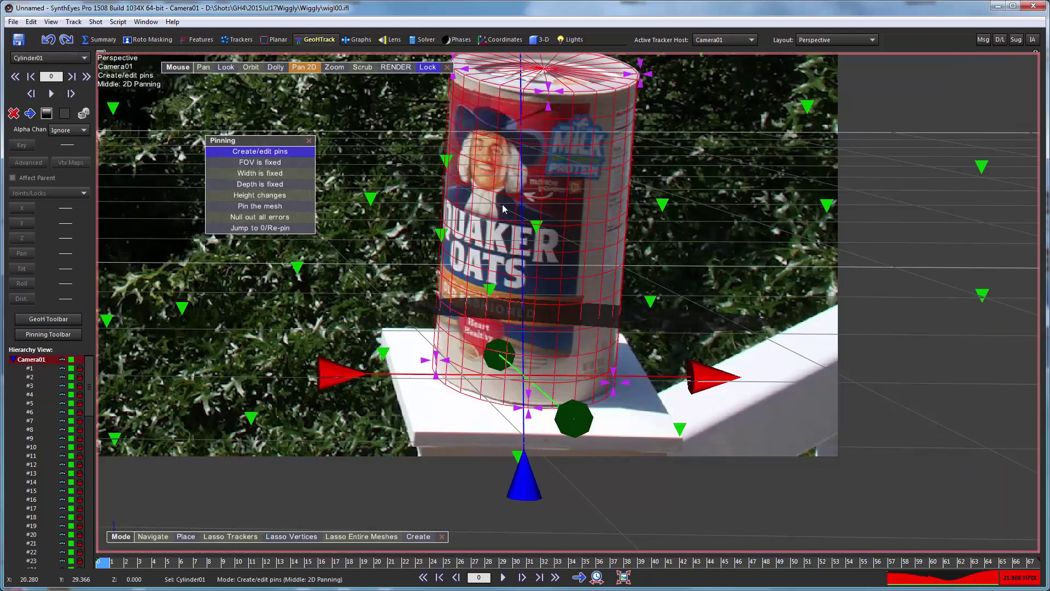
Step: Fit the lower-left, top-left and top-centre pins to the can's base and rim
middle_drag(510, 228, 500, 201)
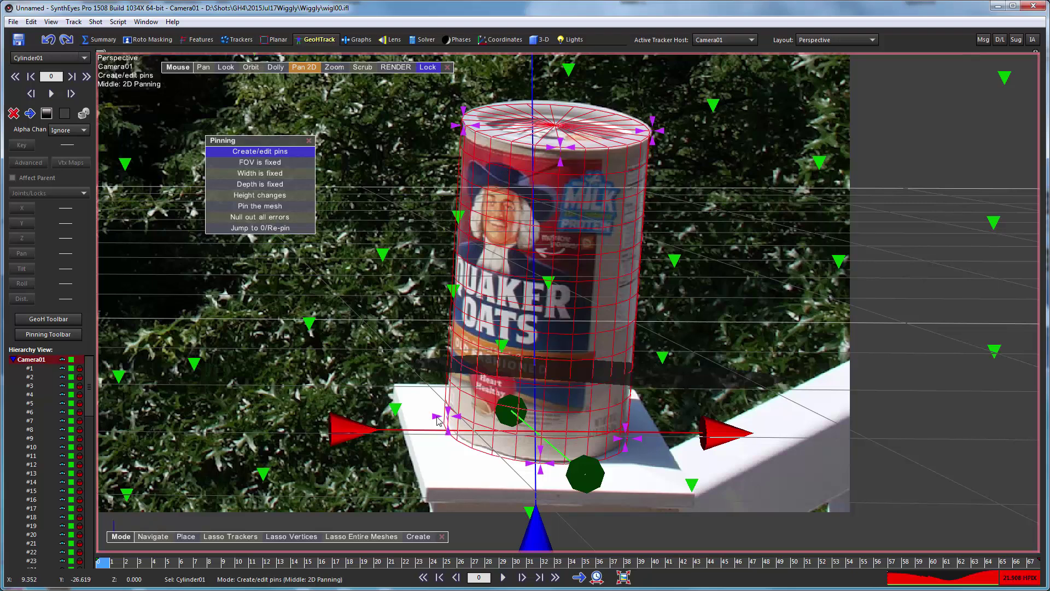
drag(438, 420, 443, 413)
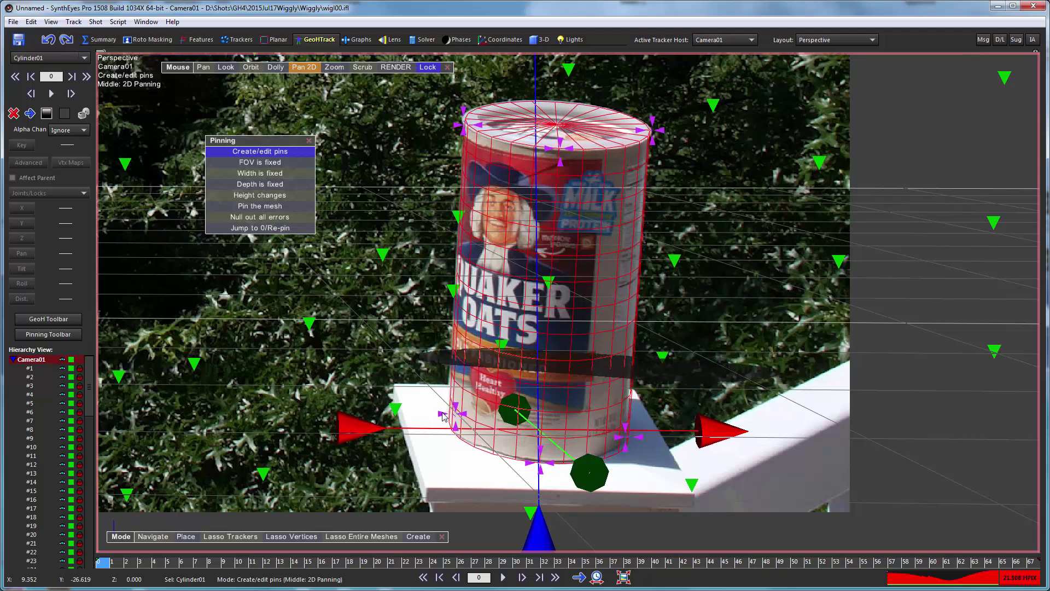
drag(462, 113, 459, 108)
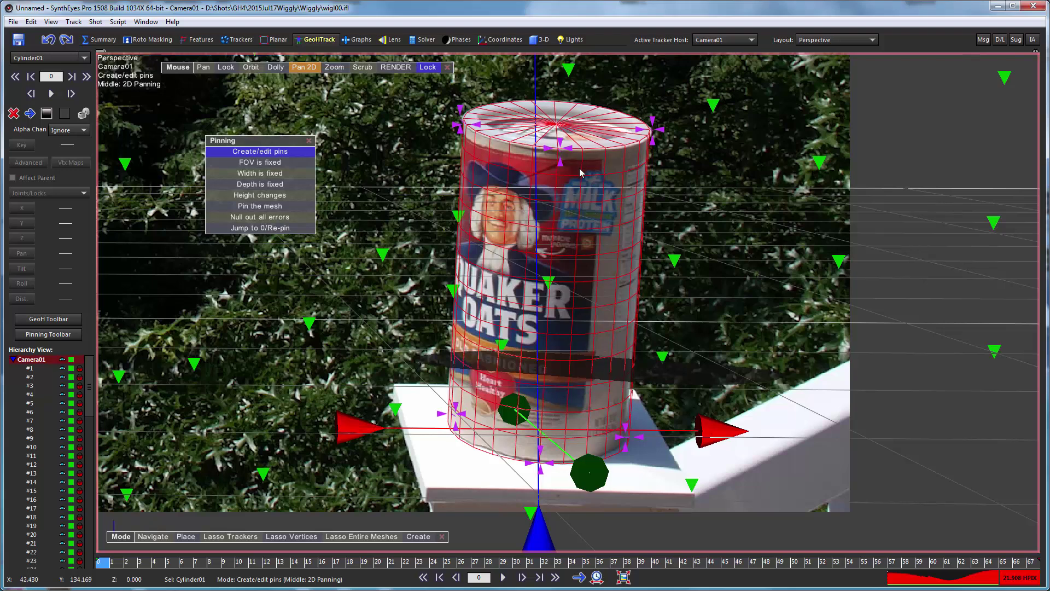
drag(558, 153, 550, 132)
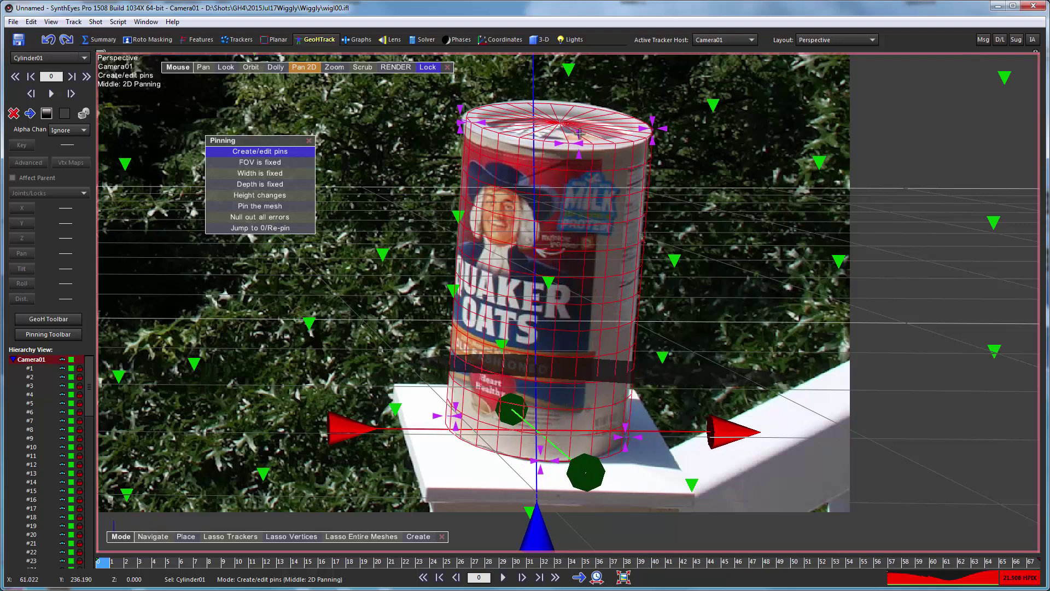
drag(550, 132, 553, 139)
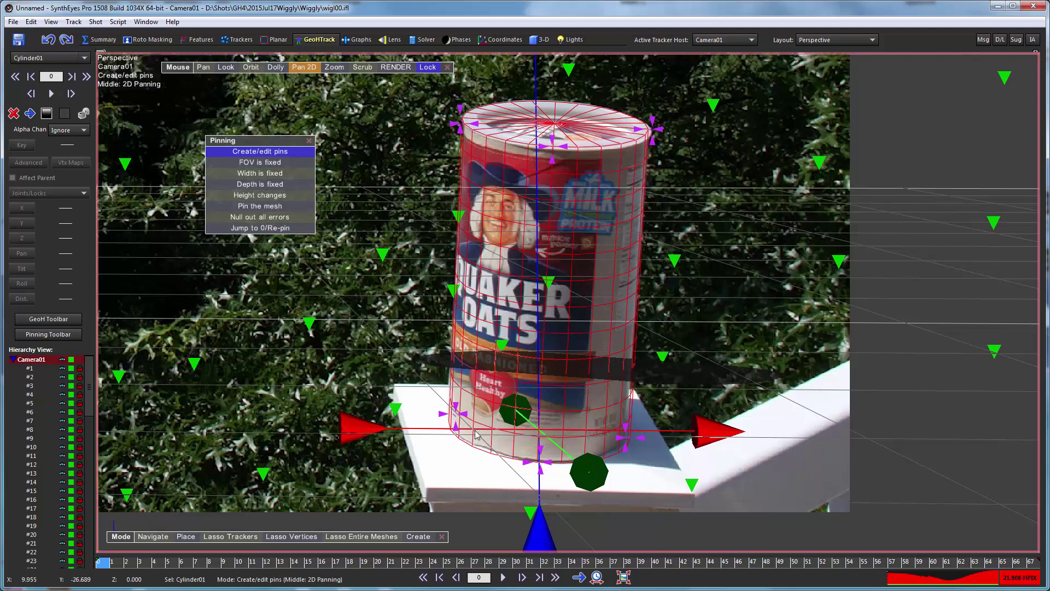
Step: Fit the lower-right and top-right pins to the base and rim edge
drag(623, 424, 616, 418)
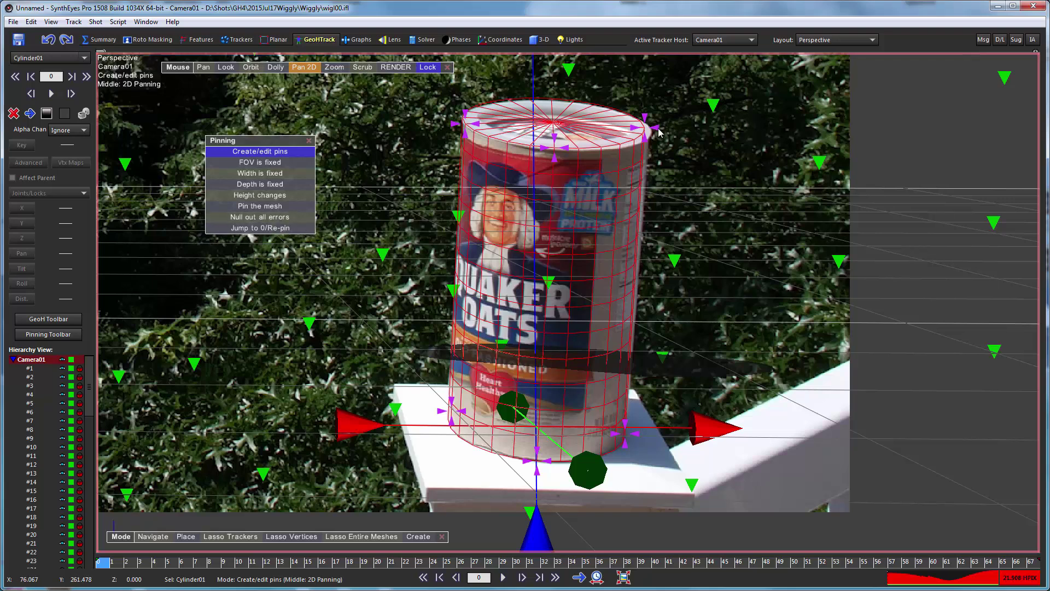
drag(659, 132, 667, 132)
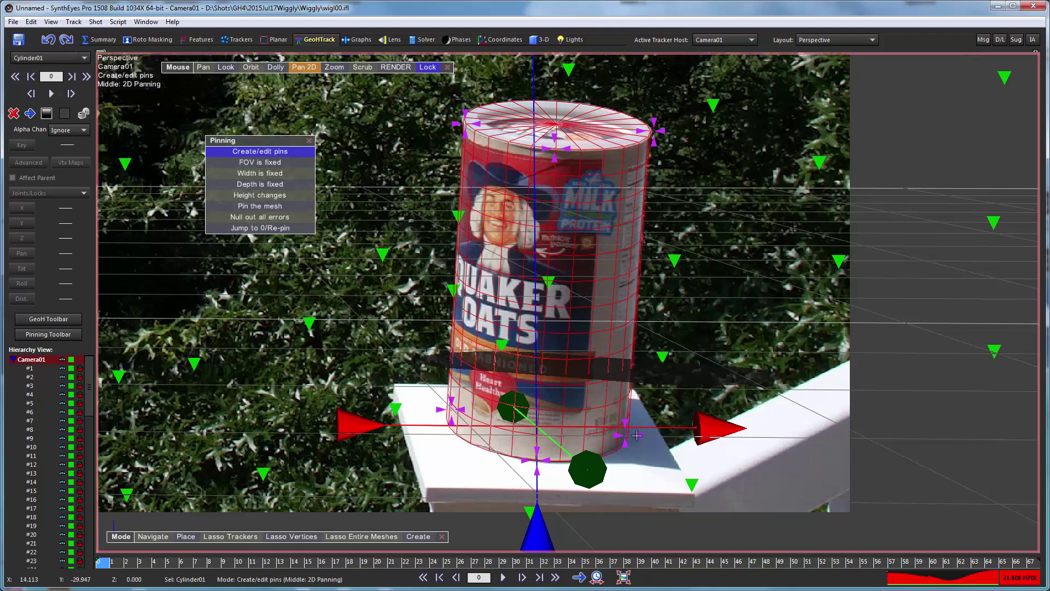
drag(633, 438, 634, 433)
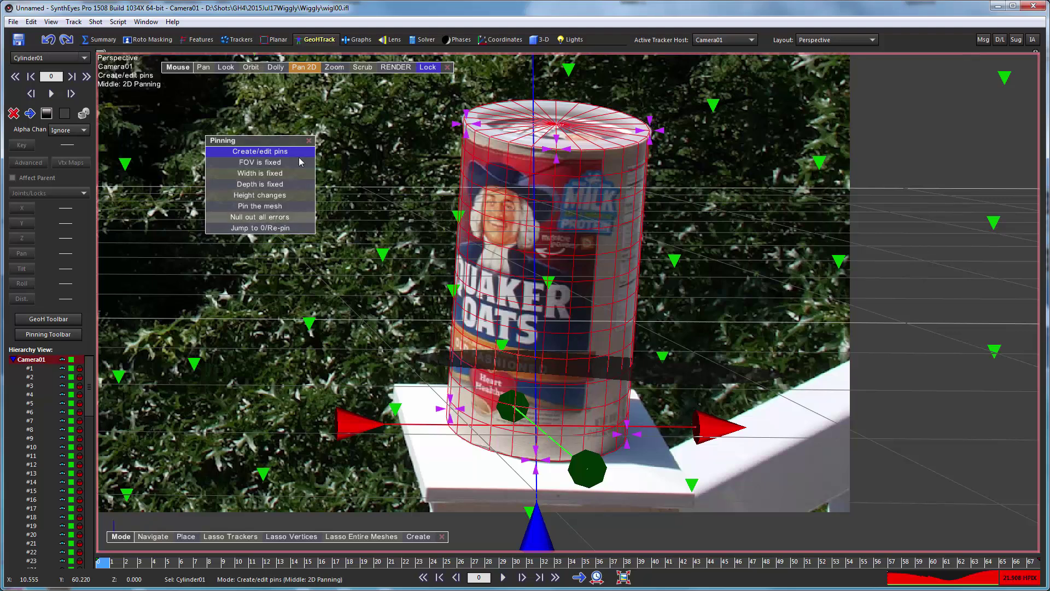
Step: With the GeoH surface lasso, make the cylinder mesh a GeoH root object
click(296, 69)
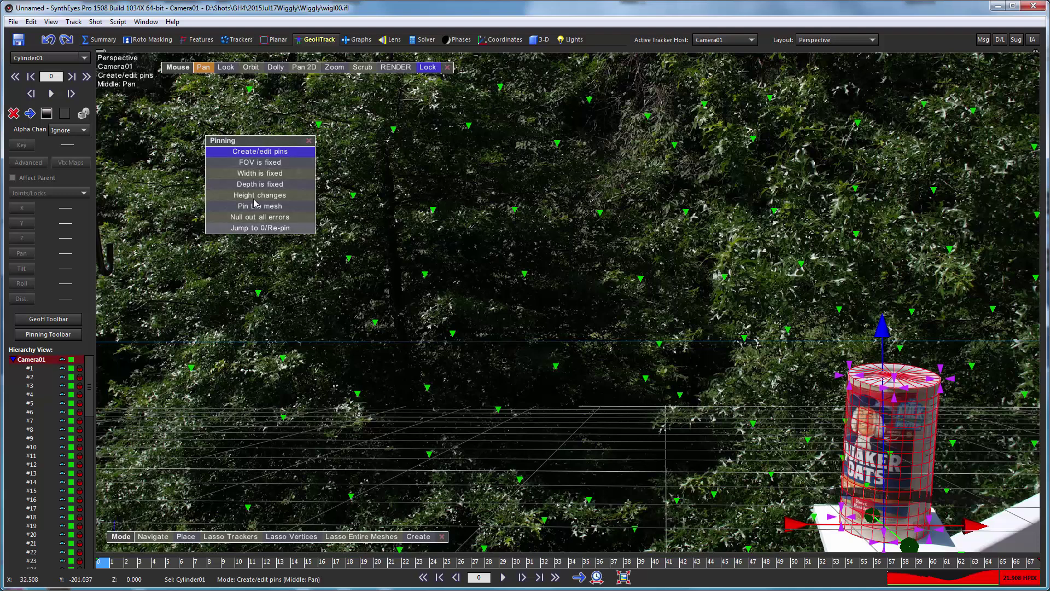
click(39, 334)
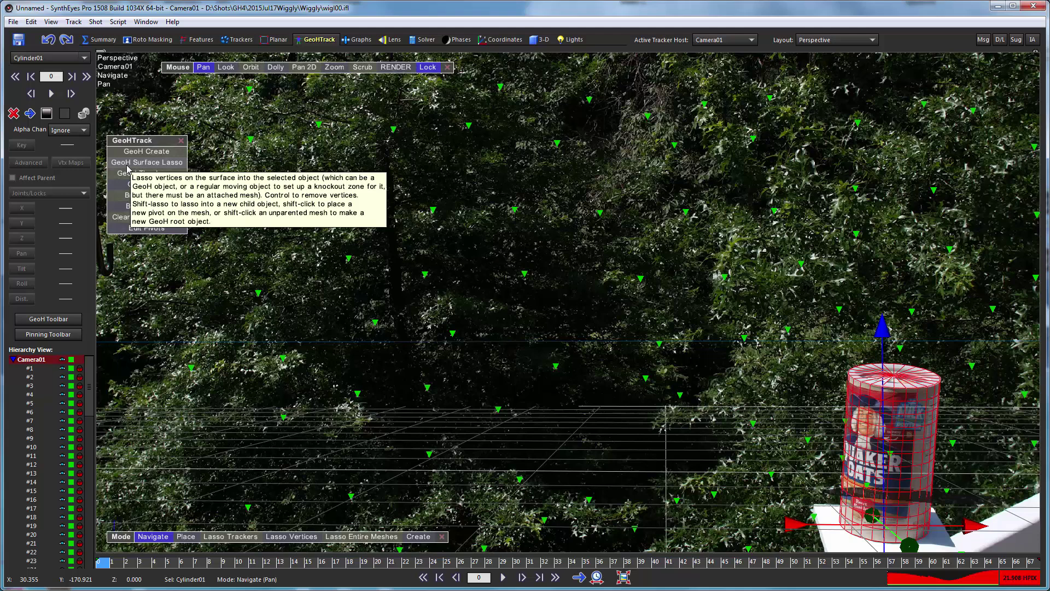
click(127, 169)
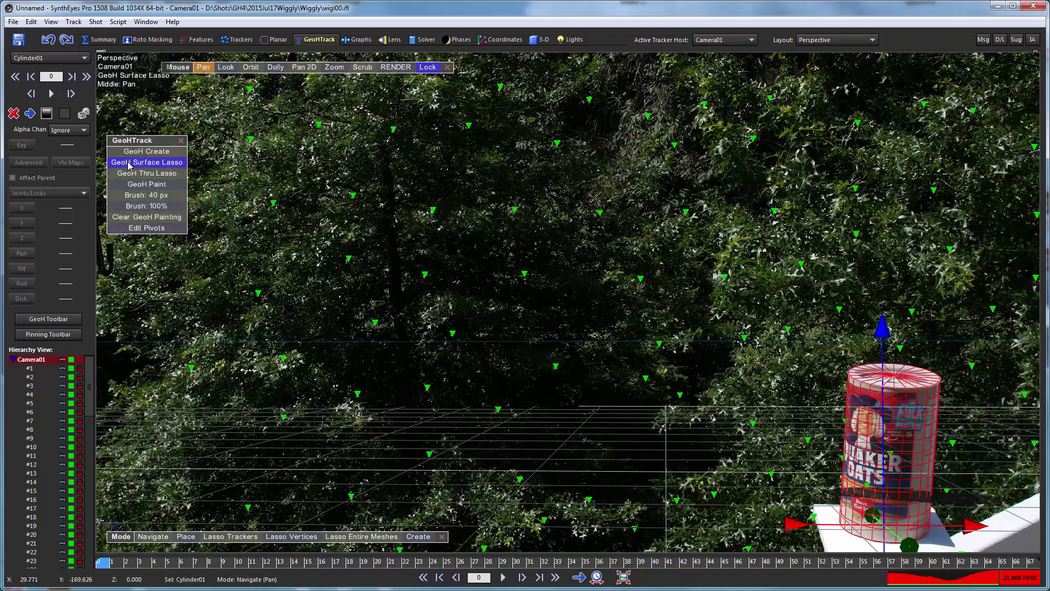
click(902, 431)
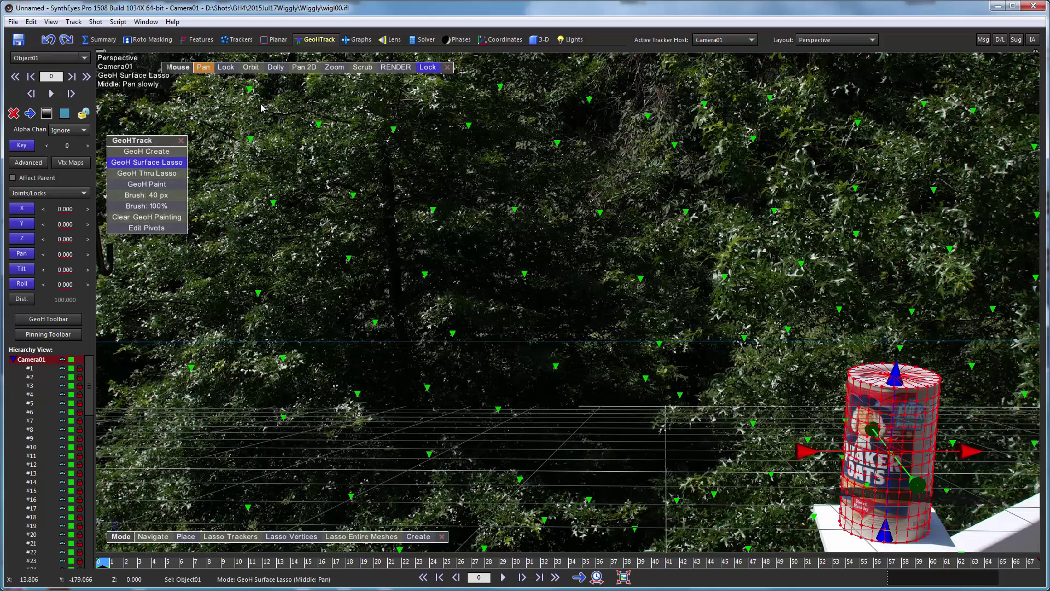
Step: Orbit the 3-D view to check the mesh over the canister
click(248, 70)
mouse_move(369, 164)
mouse_down()
mouse_move(504, 204)
mouse_move(891, 216)
mouse_move(356, 118)
mouse_move(488, 214)
mouse_move(353, 181)
mouse_up()
Step: Unlock Object01's X, Y, Z, pan, tilt and roll channels
click(33, 318)
click(22, 209)
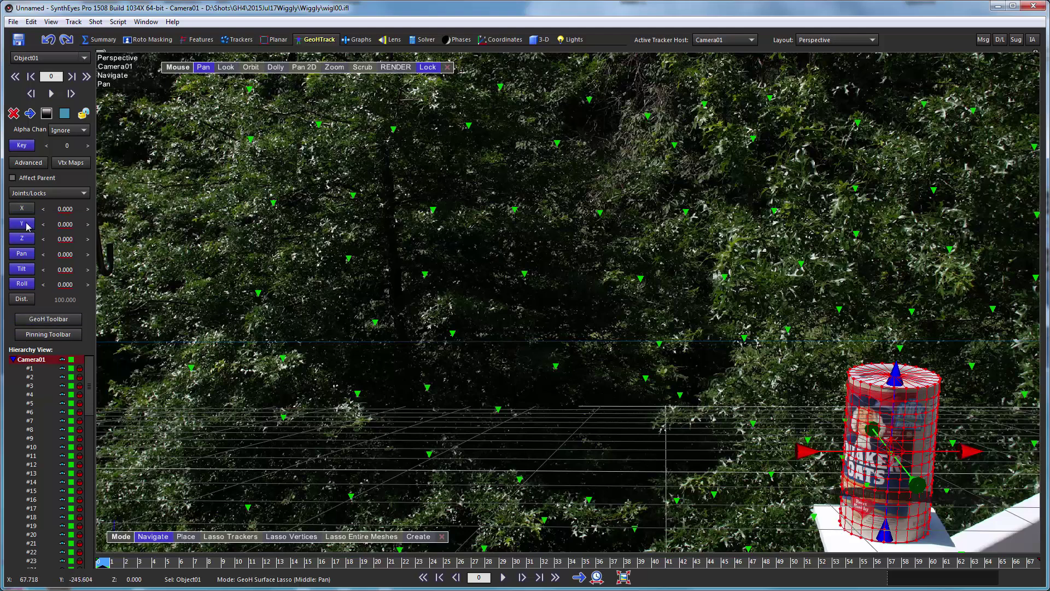
click(23, 239)
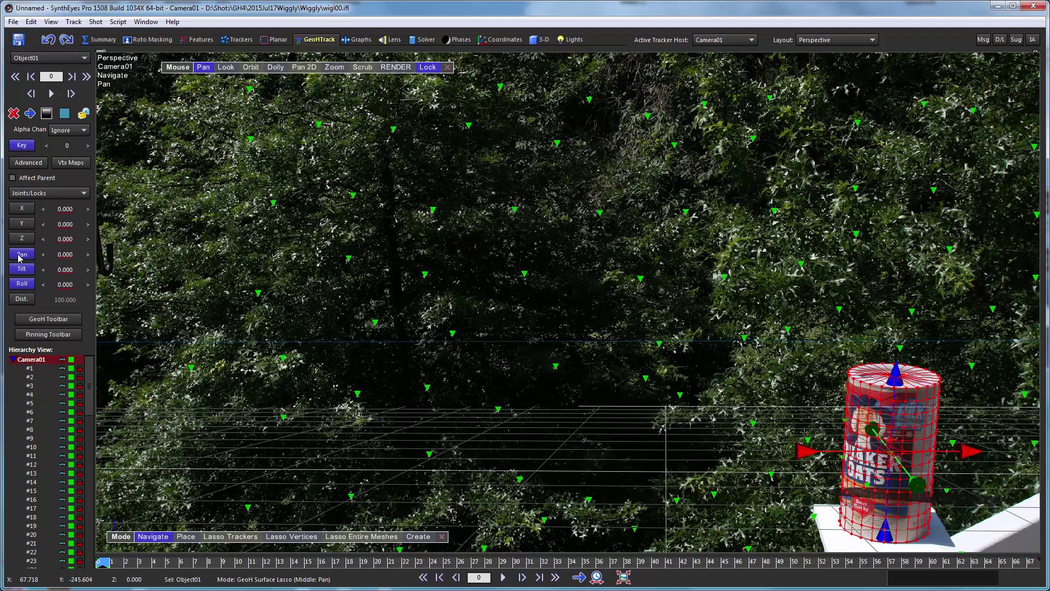
click(21, 255)
click(21, 284)
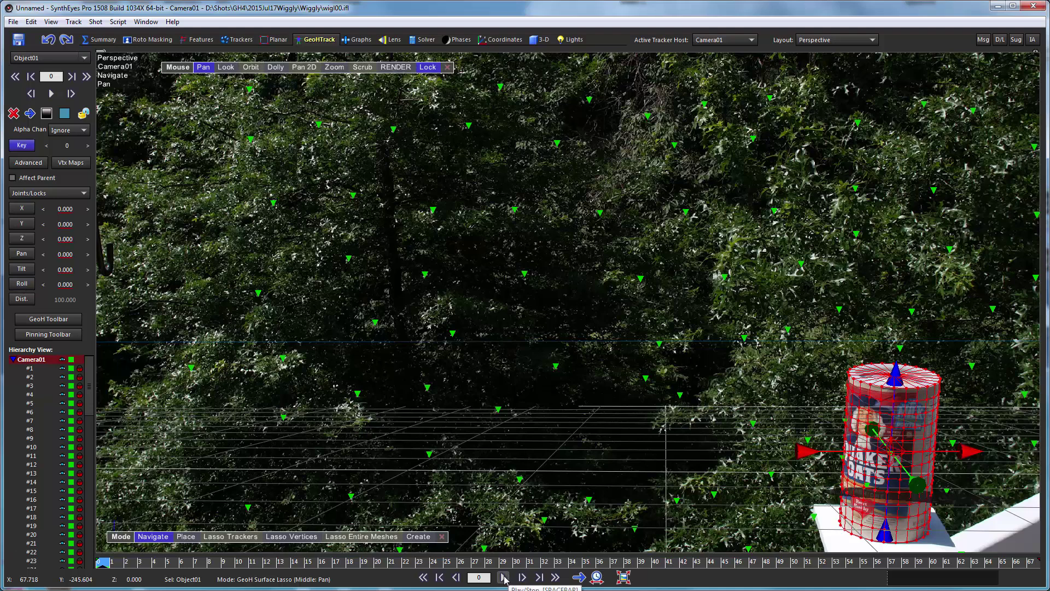
Step: Play the shot to track Object01, then return to frame 0
click(504, 578)
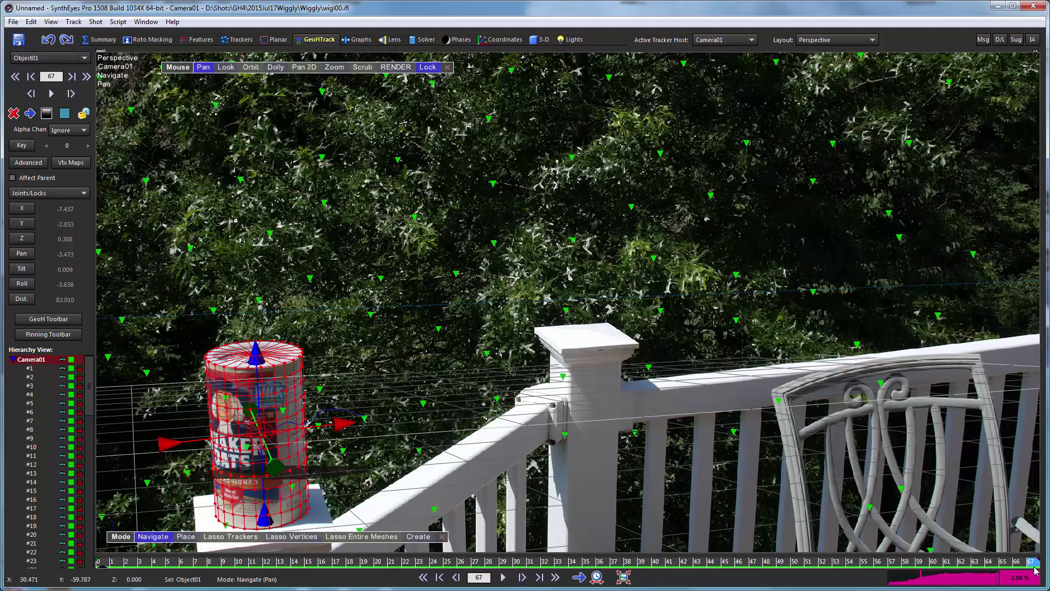
mouse_move(1033, 564)
mouse_down()
mouse_move(57, 564)
mouse_move(1032, 564)
mouse_move(103, 565)
mouse_up()
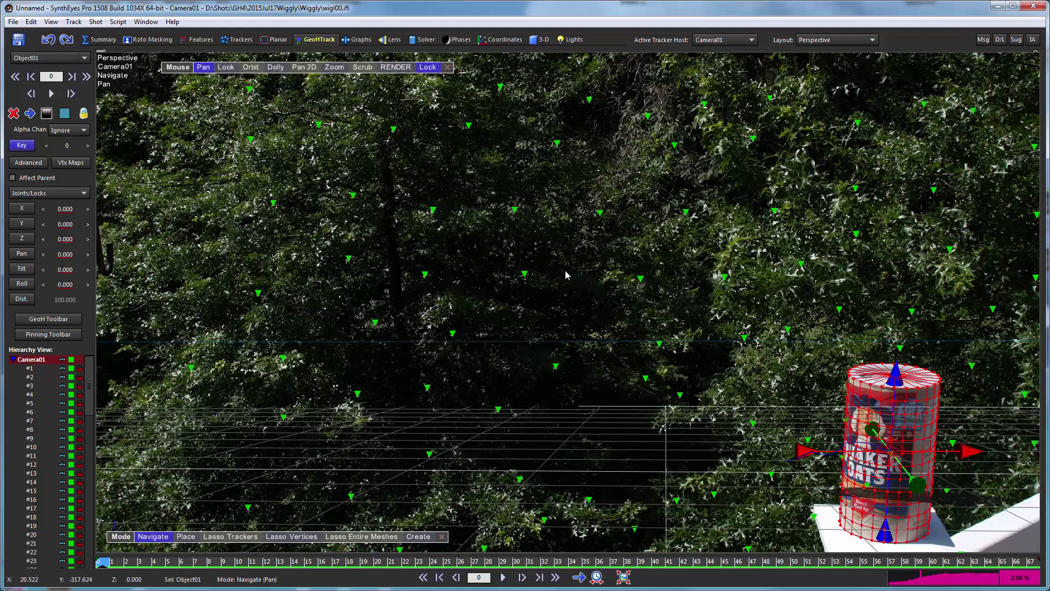
Step: Switch the viewport to the Quad Perspective layout
click(822, 41)
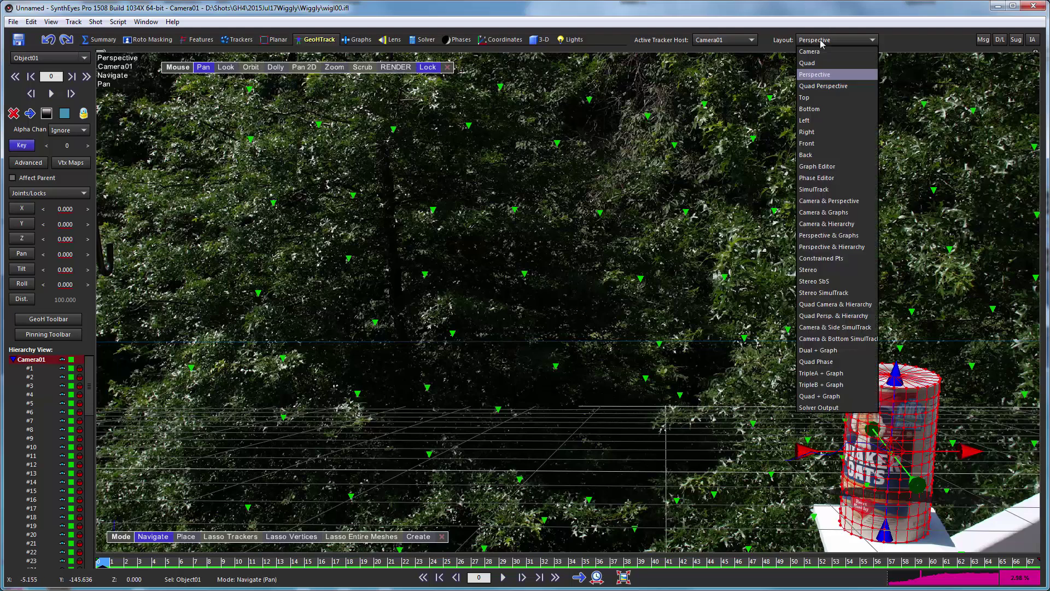
click(808, 85)
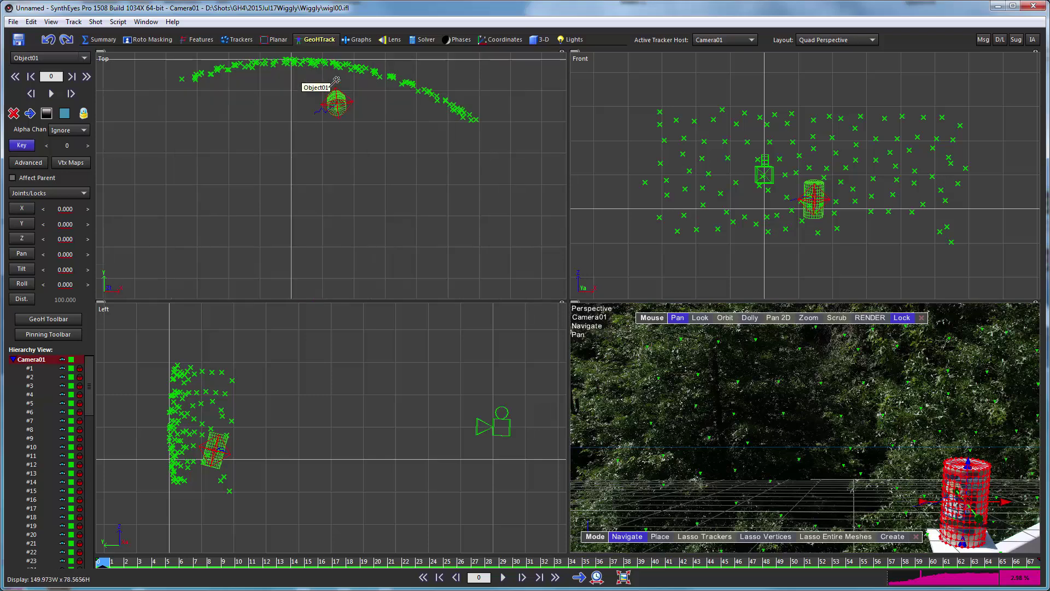